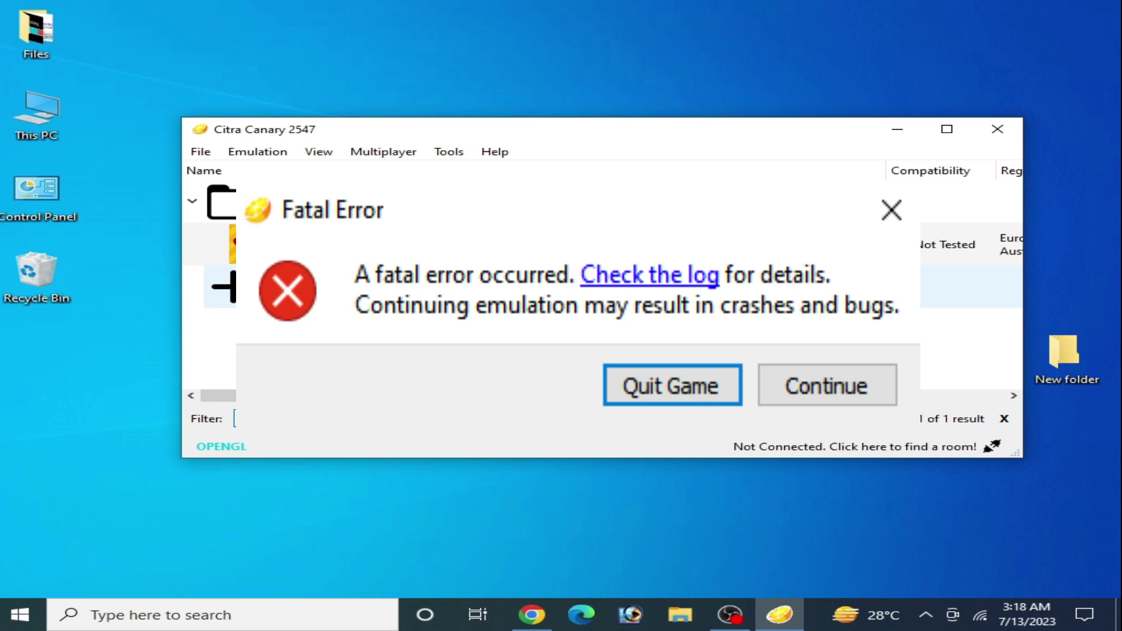
{"action": "key", "text": "Return"}
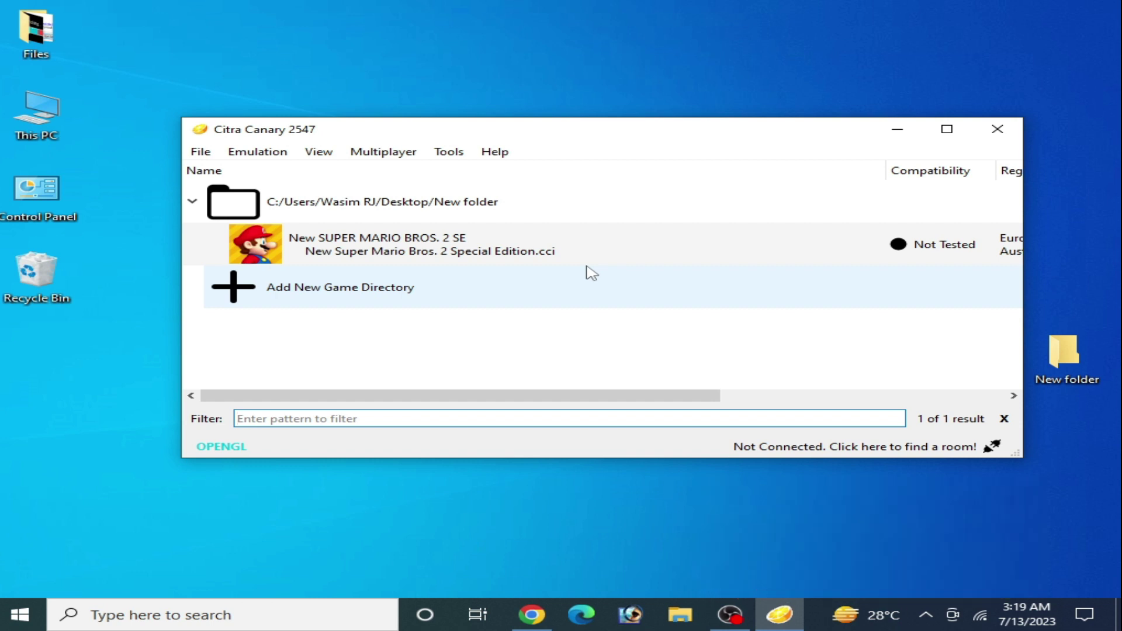
{"action": "left_click_drag", "start_coordinate": [466, 397], "coordinate": [646, 401]}
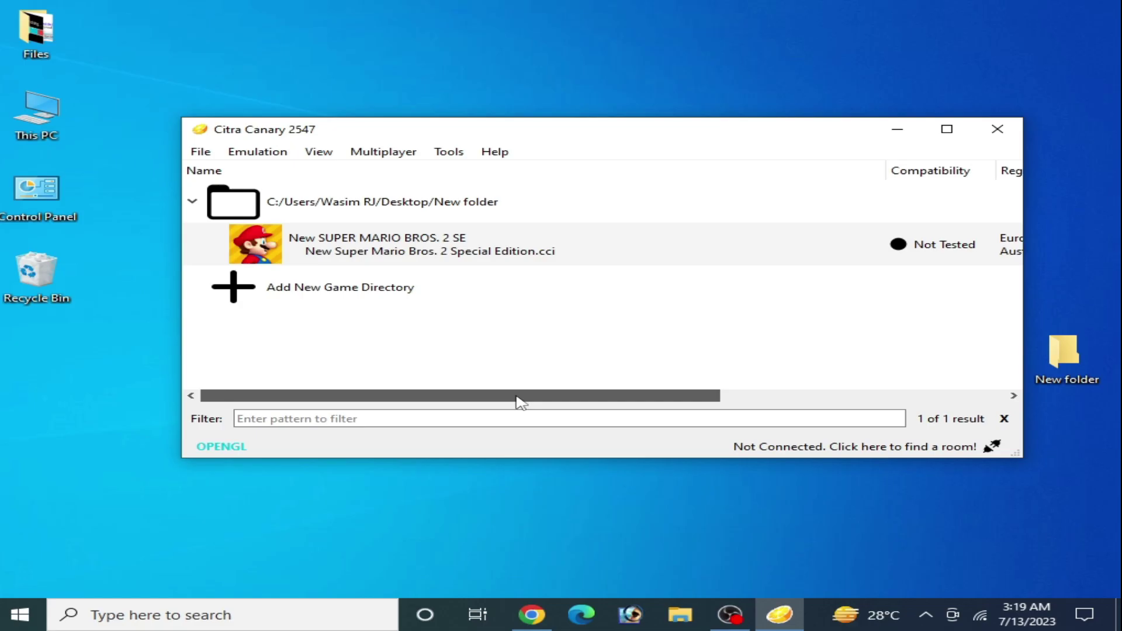
Set the emulation region to EUR in the general configuration and save the settings.
{"action": "left_click", "coordinate": [260, 152]}
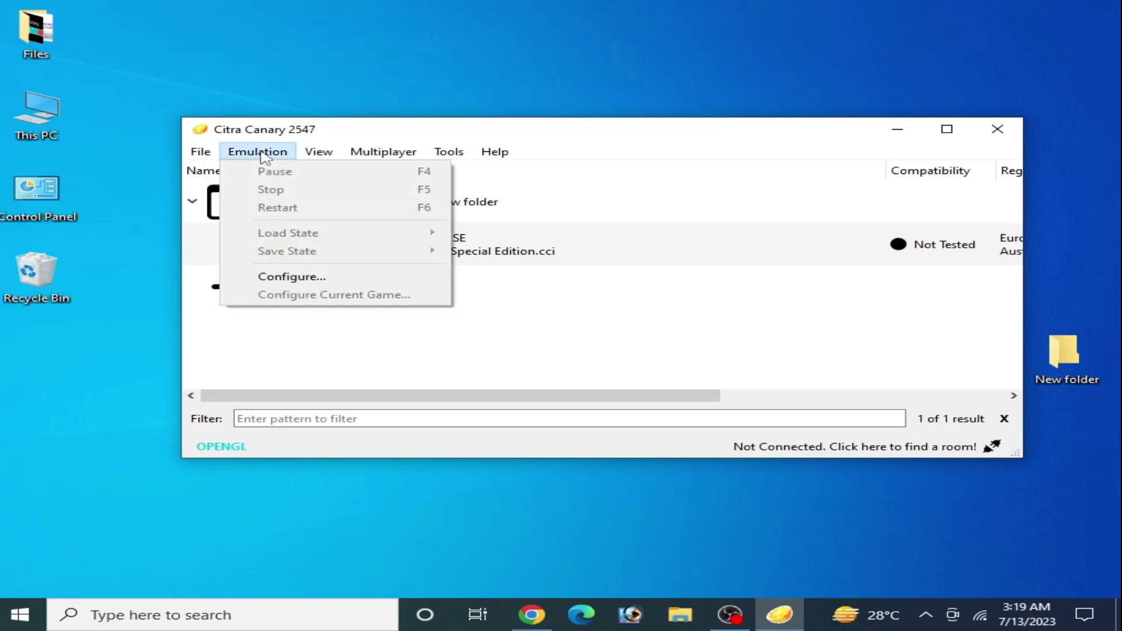
{"action": "left_click", "coordinate": [292, 276]}
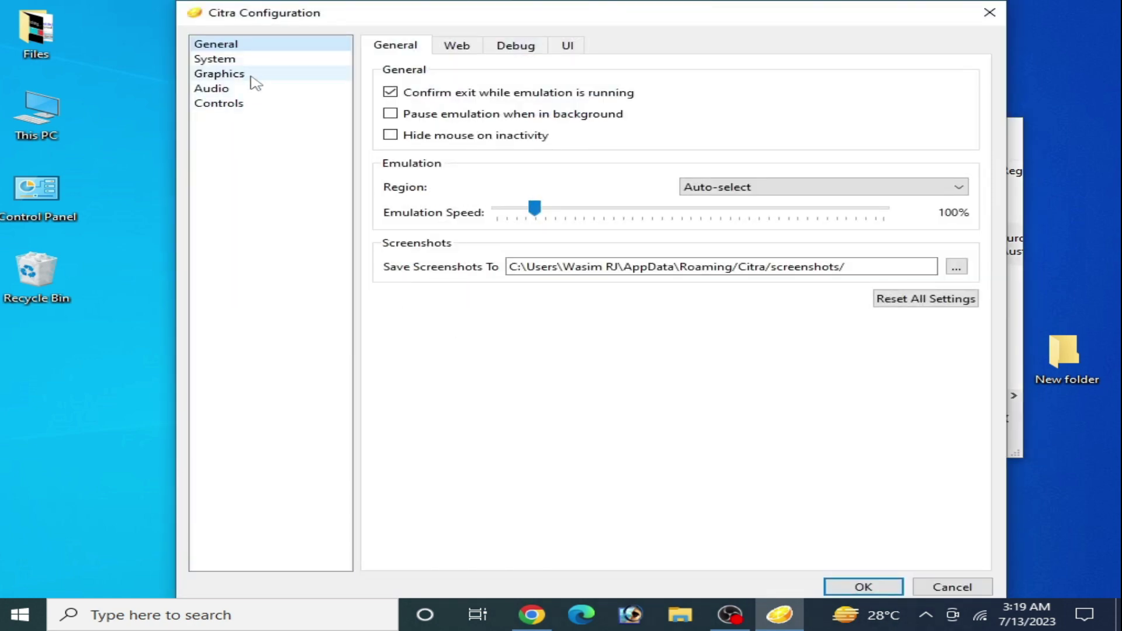
{"action": "left_click", "coordinate": [216, 60]}
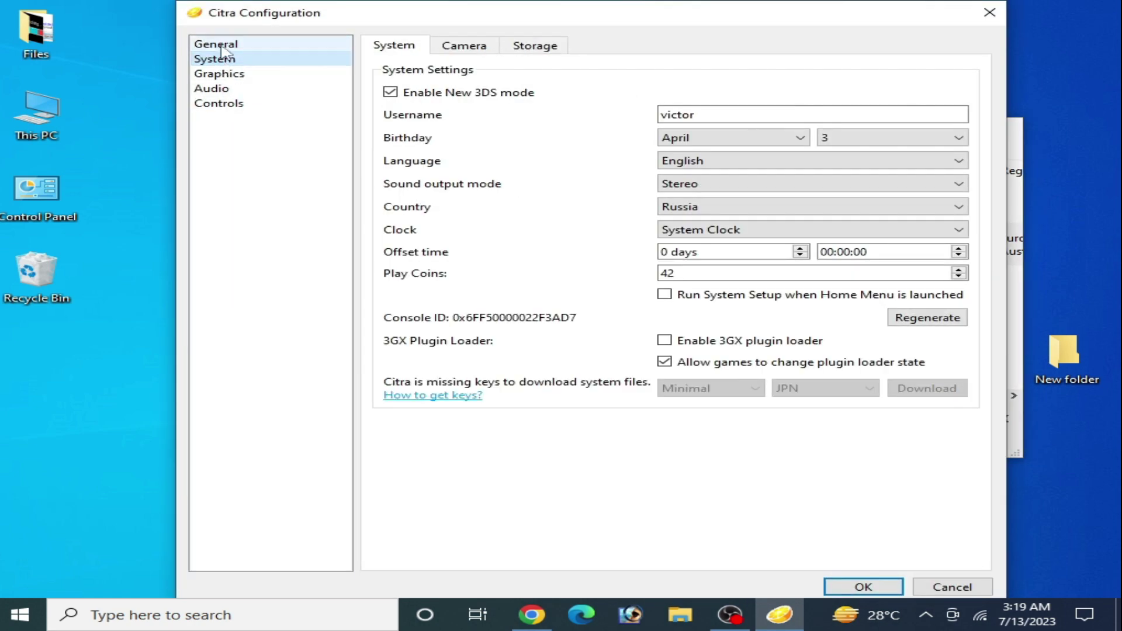
{"action": "left_click", "coordinate": [220, 46]}
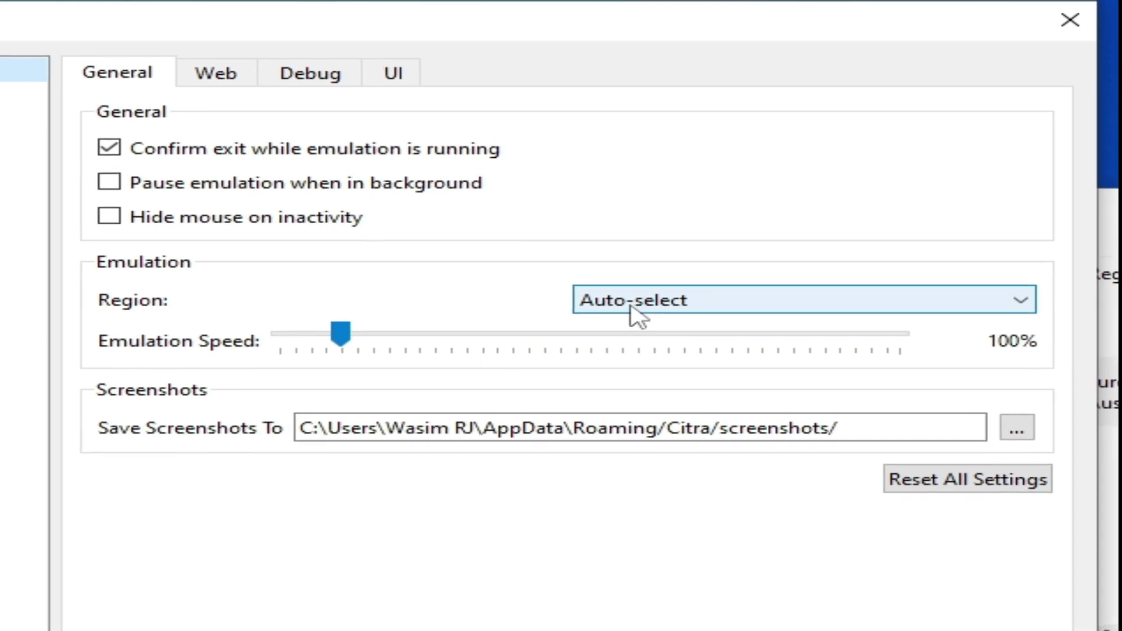
{"action": "left_click", "coordinate": [632, 304]}
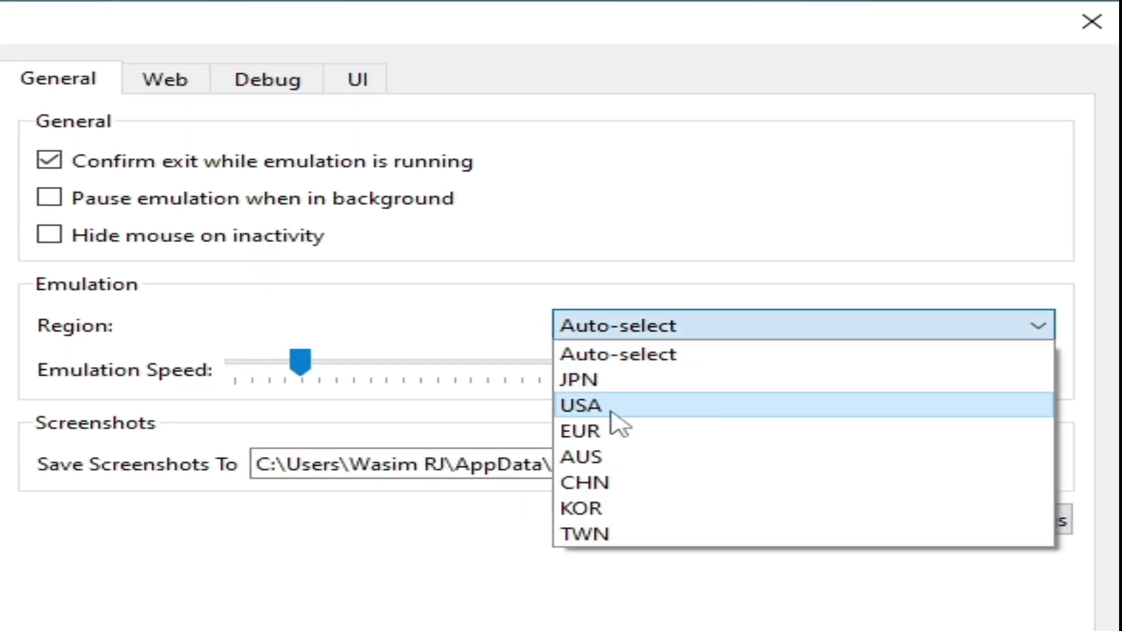
{"action": "left_click", "coordinate": [573, 432]}
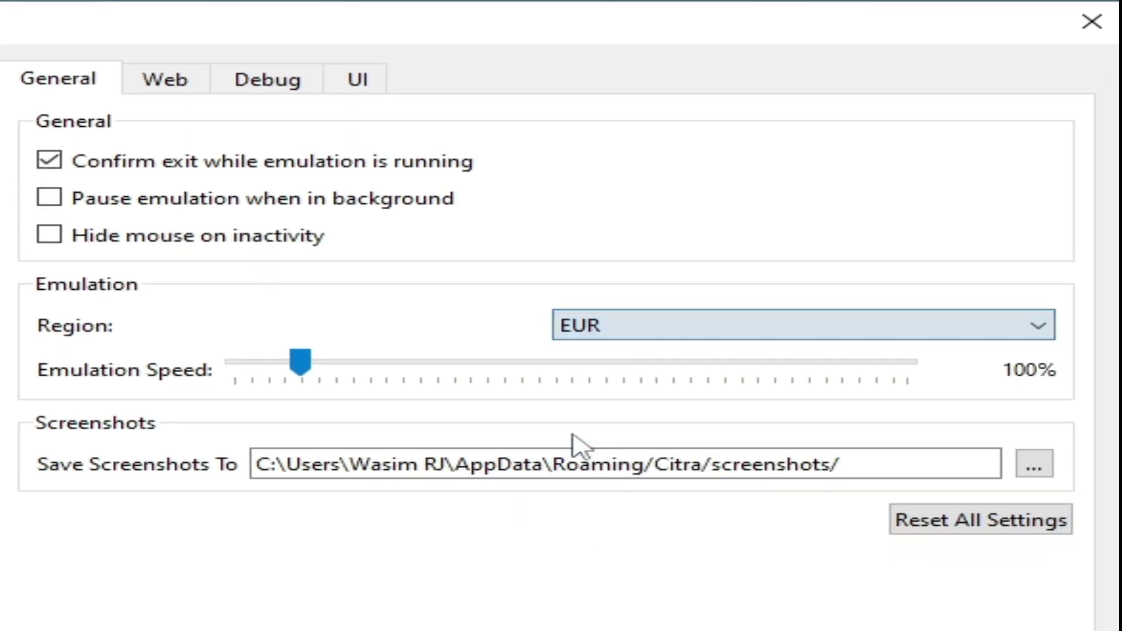
{"action": "left_click", "coordinate": [631, 332]}
{"action": "left_click", "coordinate": [616, 458]}
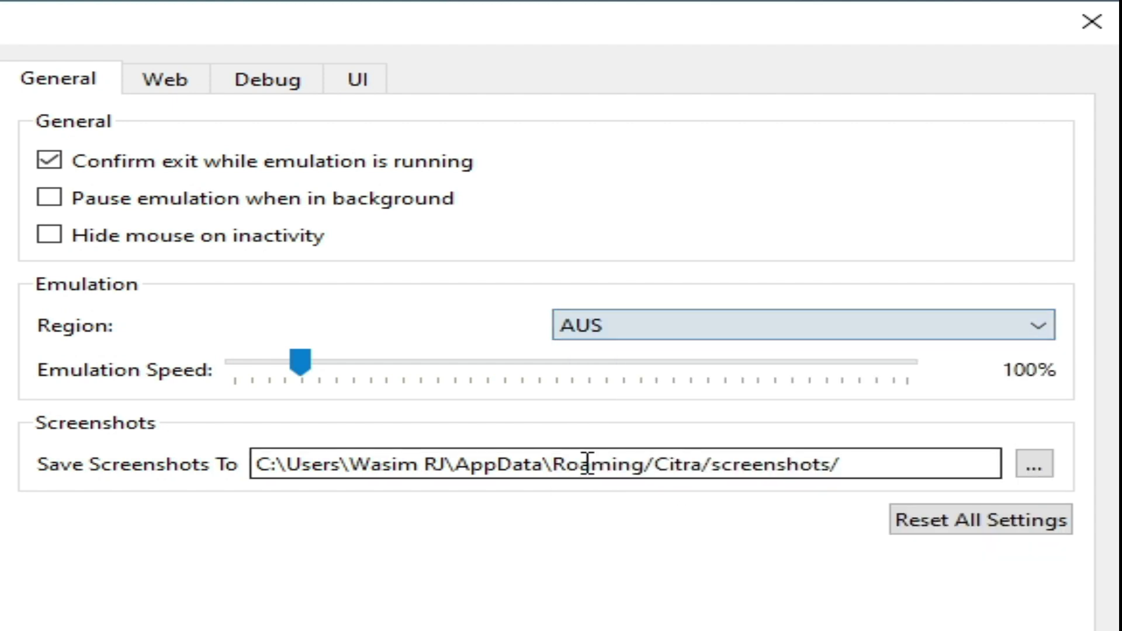
{"action": "left_click", "coordinate": [626, 333]}
{"action": "left_click", "coordinate": [577, 434]}
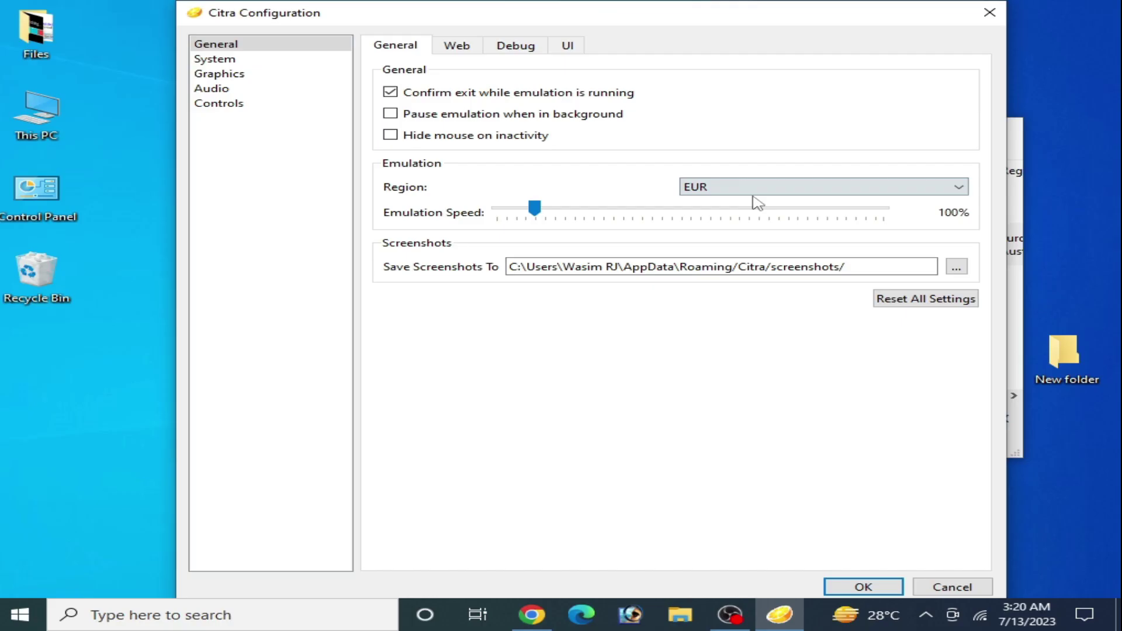
{"action": "left_click", "coordinate": [836, 585]}
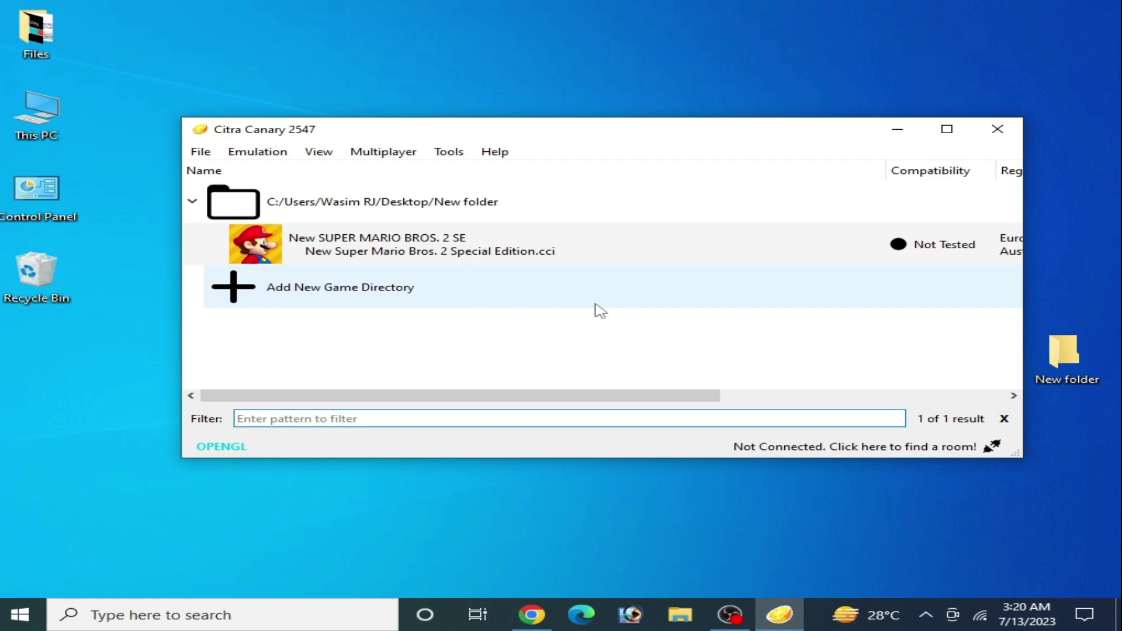
Reset all emulator settings to their defaults, confirm closing the emulator, and dismiss the crash report.
{"action": "left_click", "coordinate": [257, 152]}
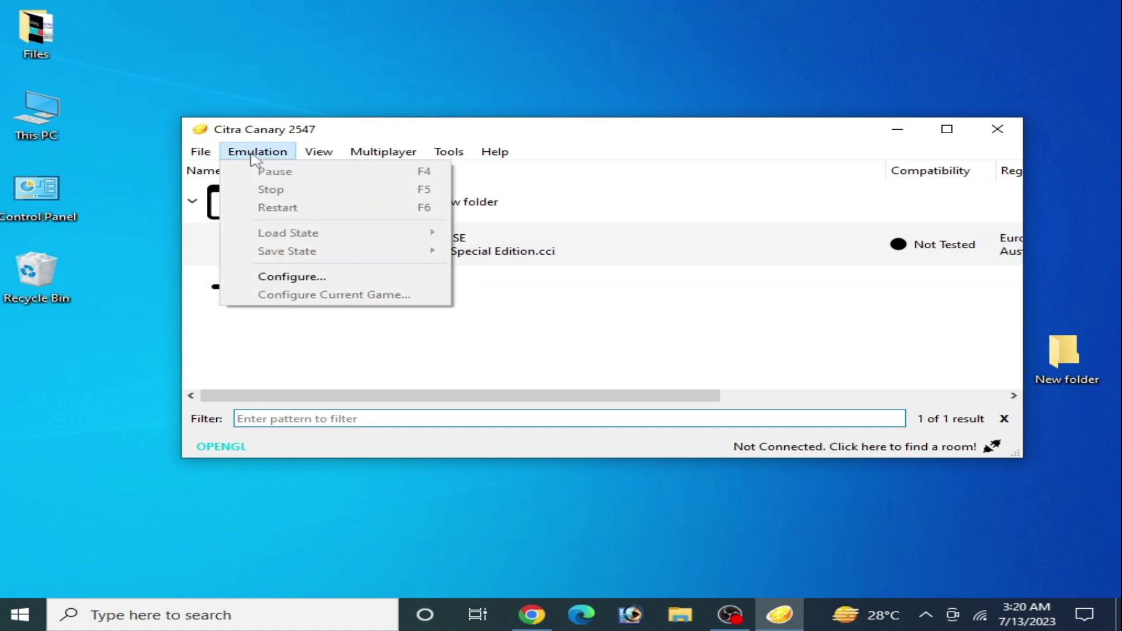
{"action": "left_click", "coordinate": [295, 277]}
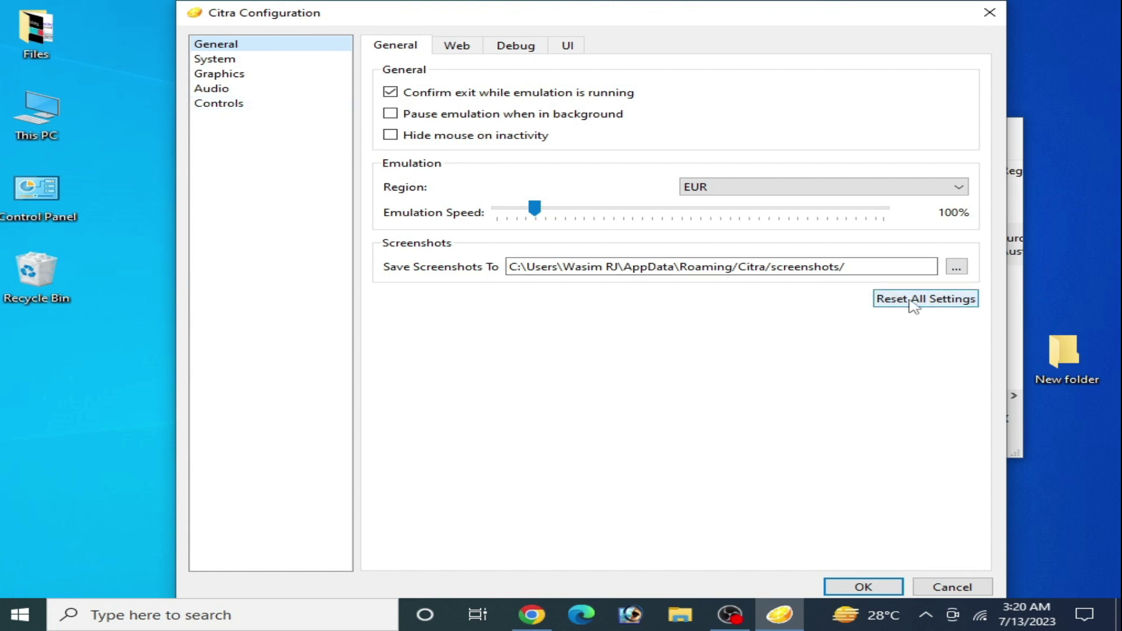
{"action": "left_click", "coordinate": [938, 301]}
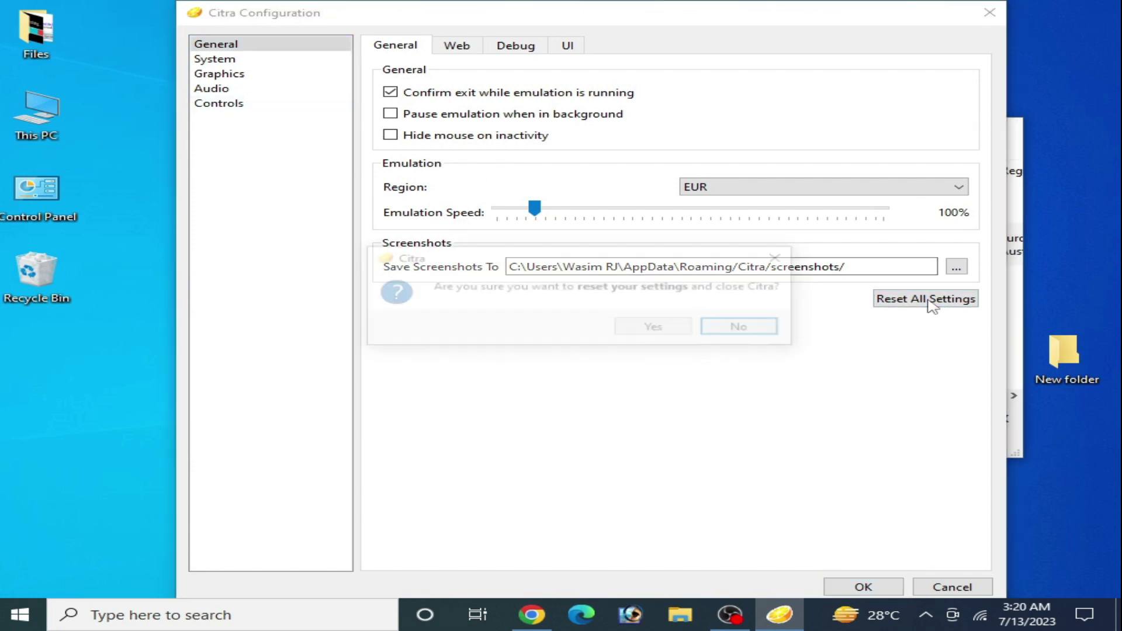
{"action": "left_click", "coordinate": [659, 333]}
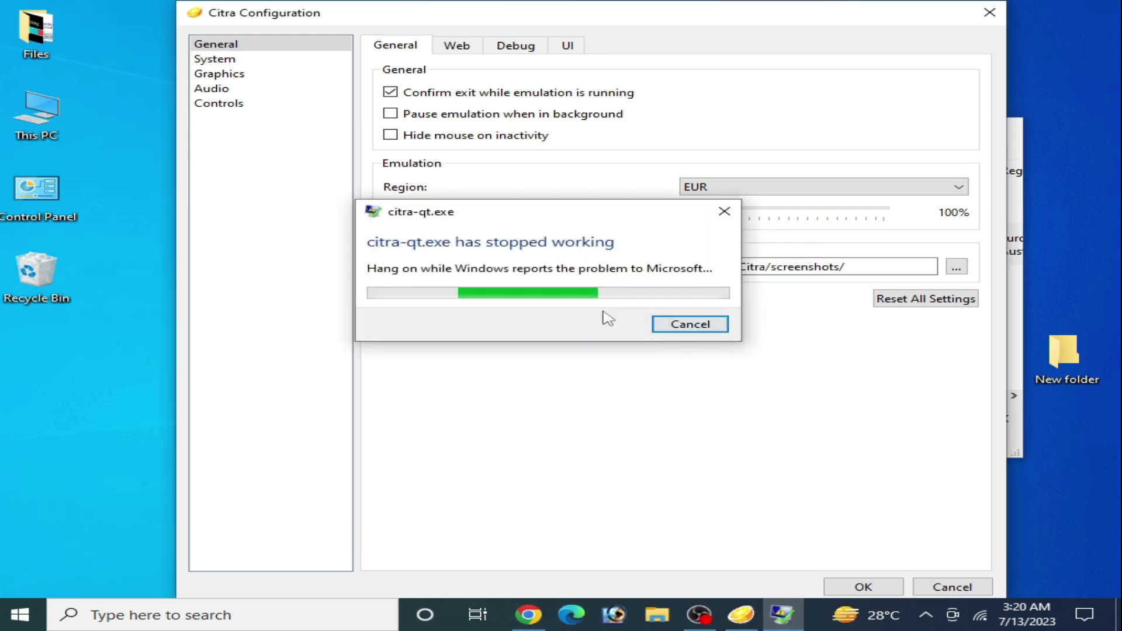
{"action": "left_click", "coordinate": [675, 325]}
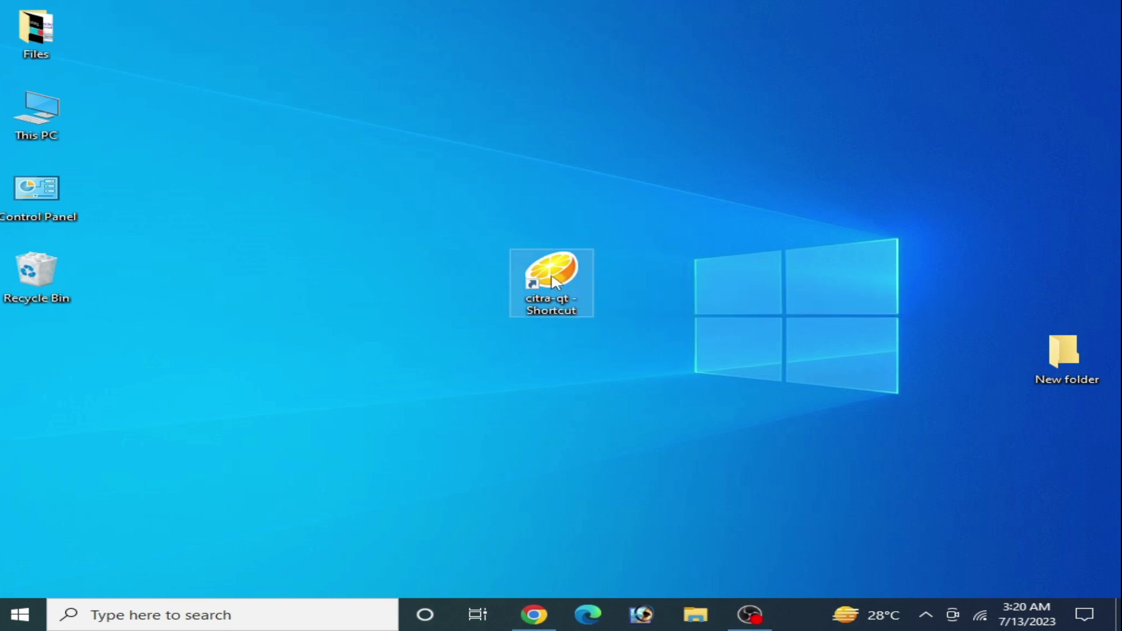
Relaunch Citra from its desktop shortcut and add the desktop folder "New folder" to the game list.
{"action": "double_click", "coordinate": [553, 280]}
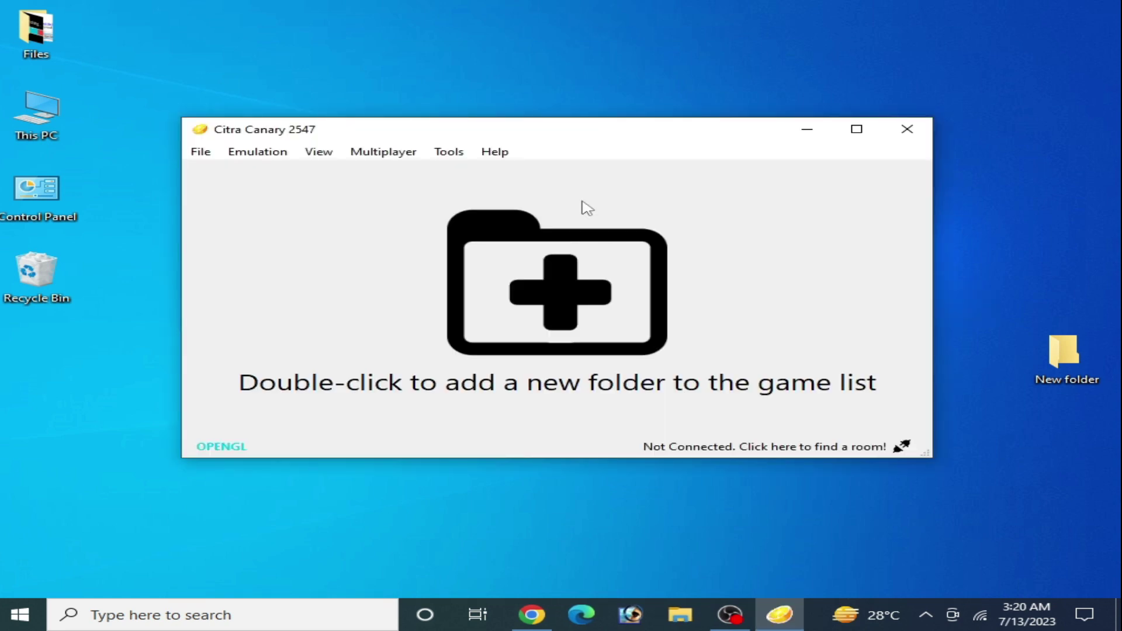
{"action": "double_click", "coordinate": [1063, 354]}
{"action": "left_click", "coordinate": [946, 44]}
{"action": "double_click", "coordinate": [493, 216]}
{"action": "left_click", "coordinate": [675, 511]}
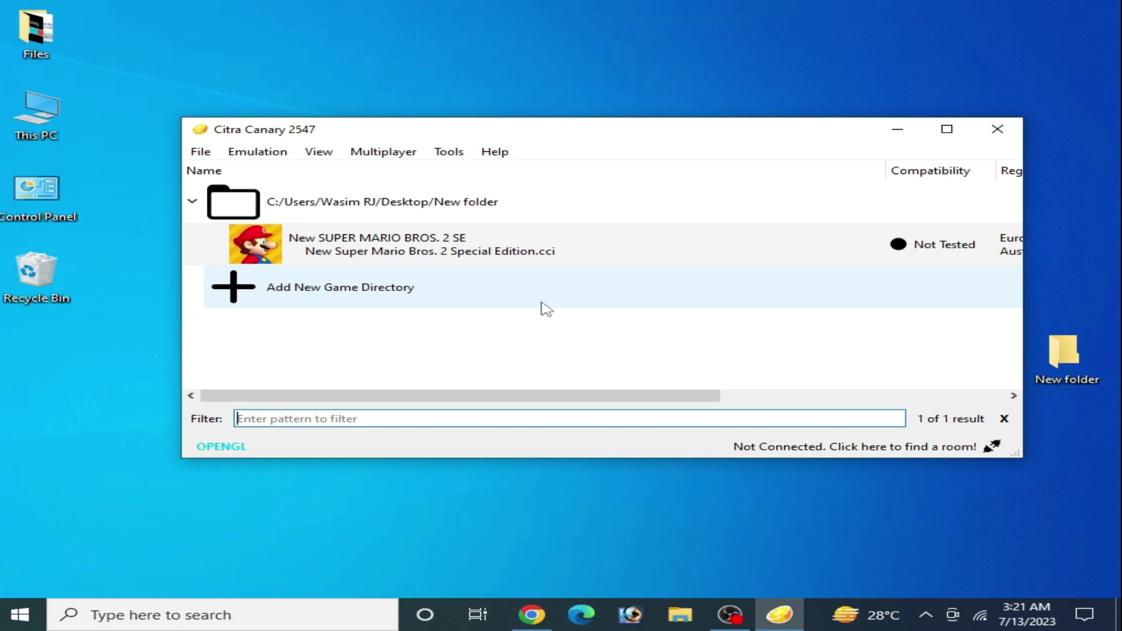
Disable Hardware Shader in the advanced graphics configuration and save the settings.
{"action": "left_click", "coordinate": [273, 155]}
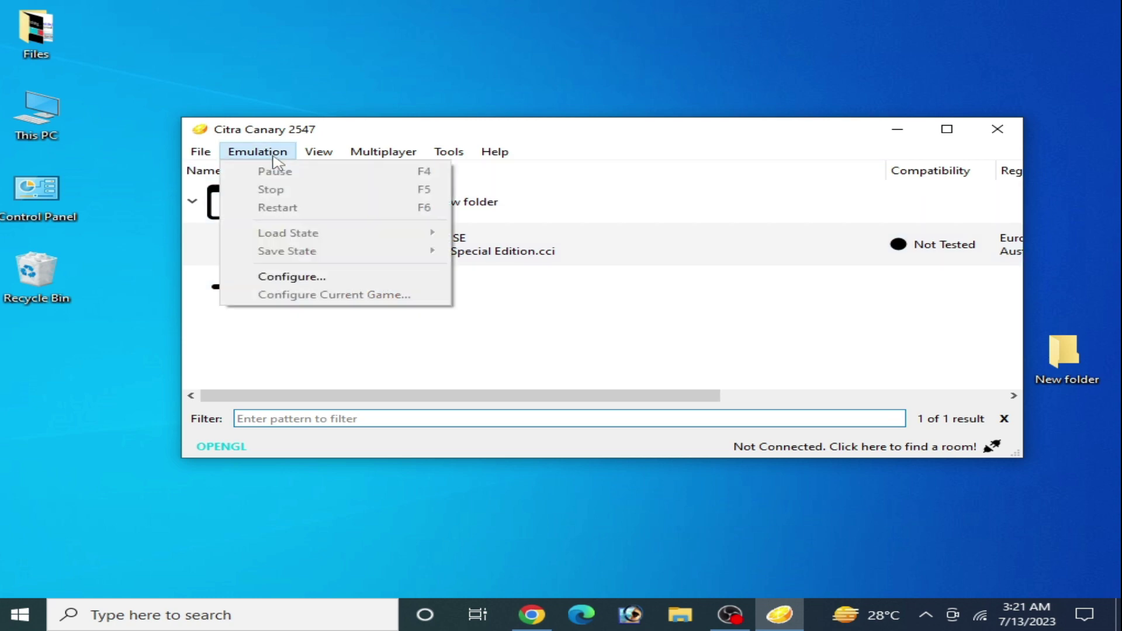
{"action": "left_click", "coordinate": [291, 275]}
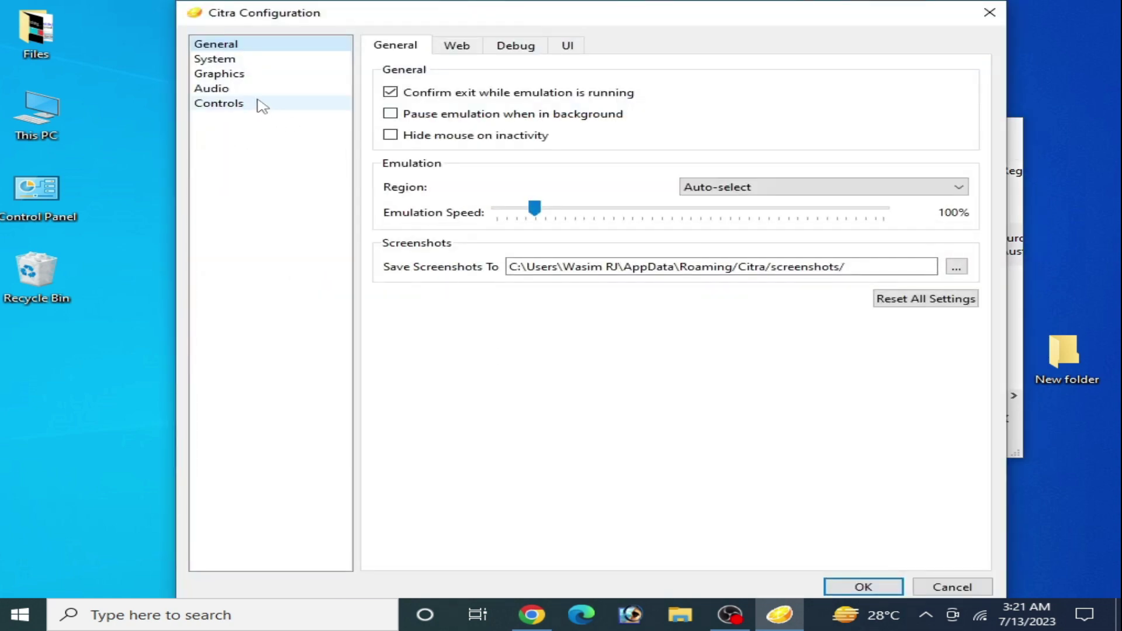
{"action": "left_click", "coordinate": [231, 75]}
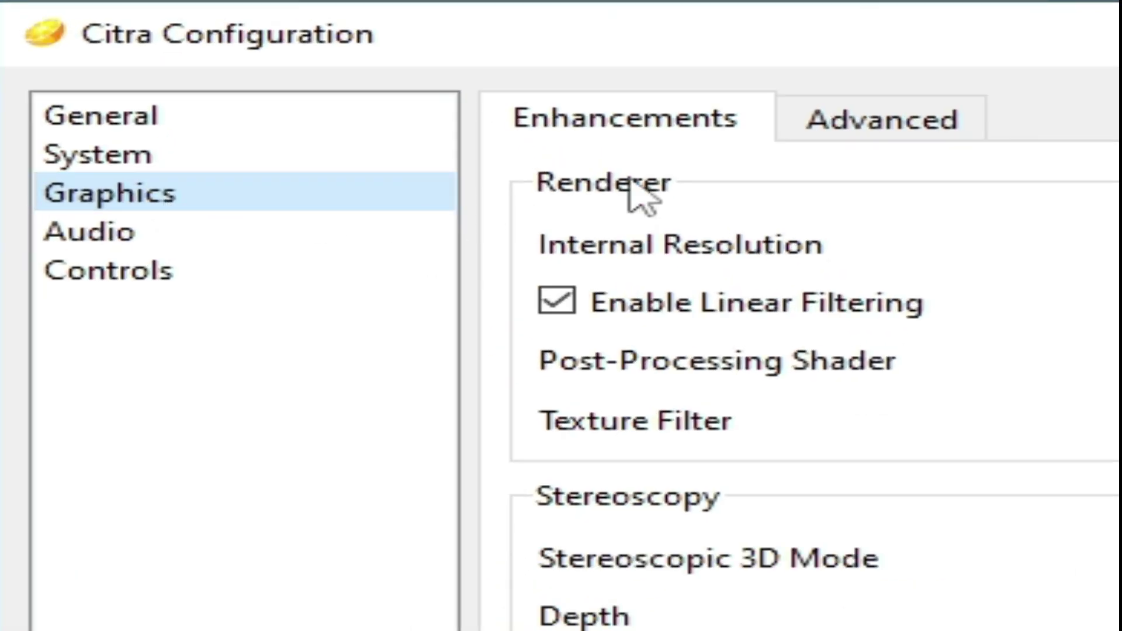
{"action": "left_click", "coordinate": [851, 121]}
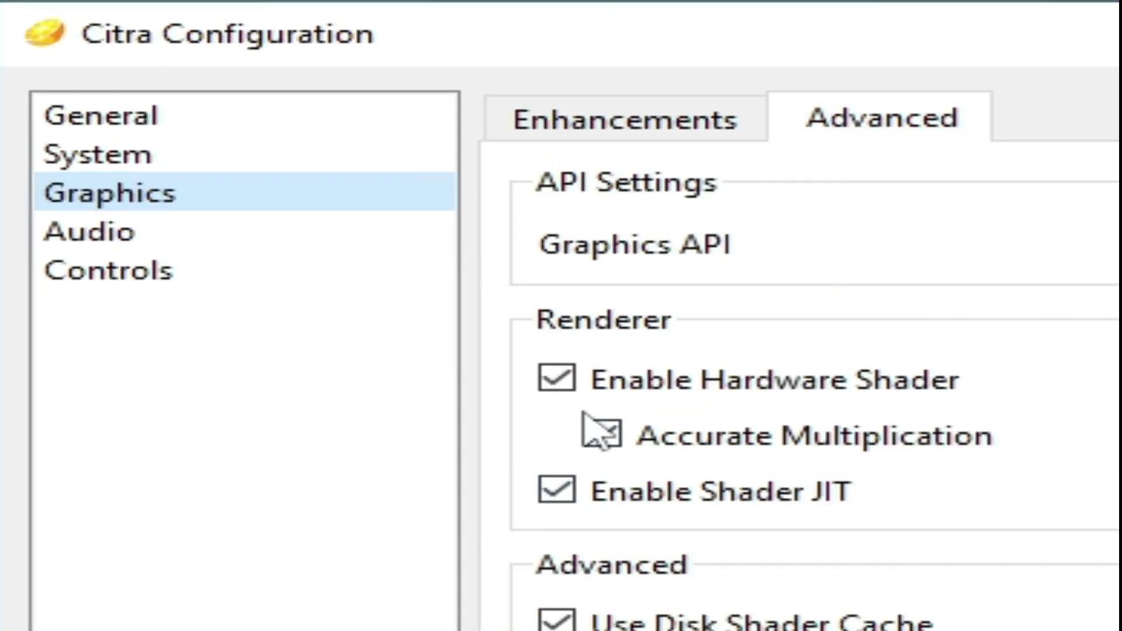
{"action": "left_click", "coordinate": [564, 377]}
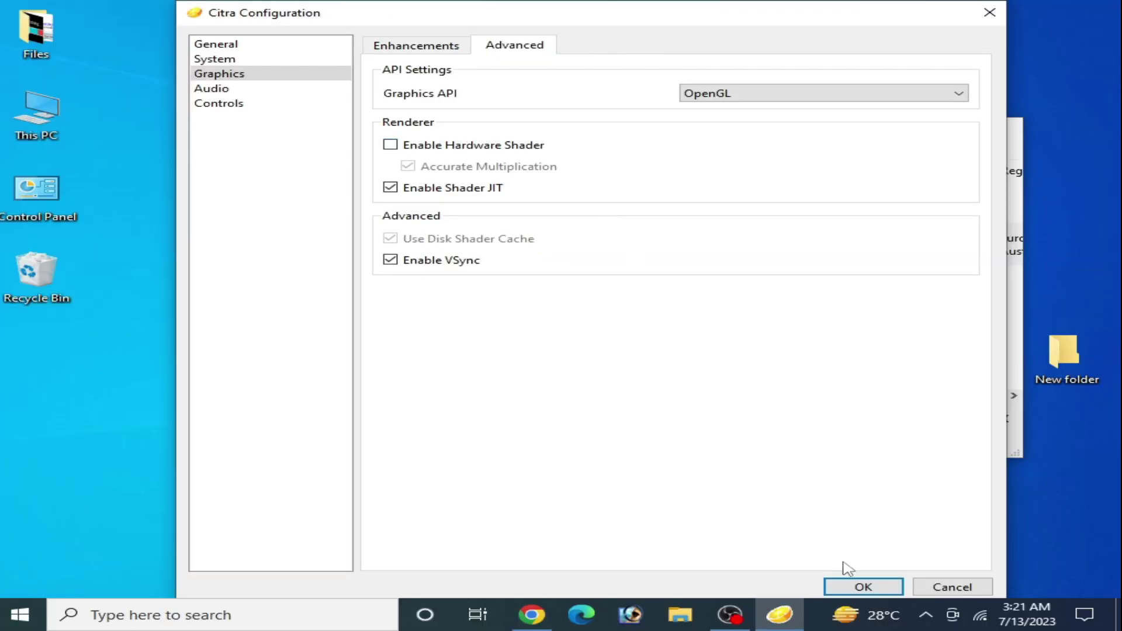
{"action": "left_click", "coordinate": [854, 587]}
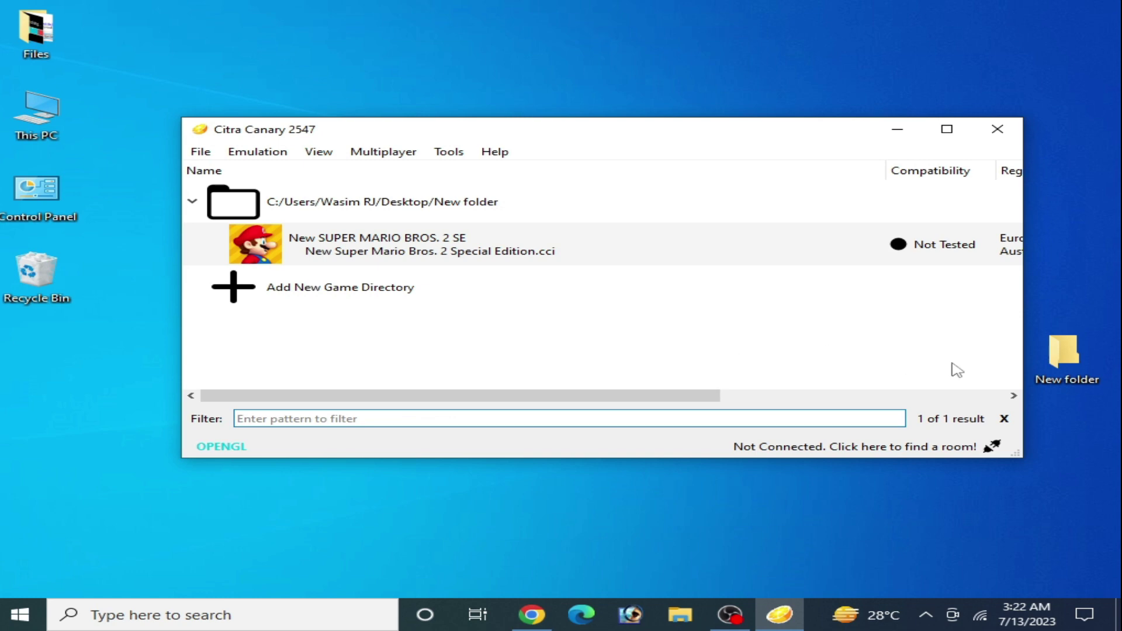
Examine the game file stored in the desktop folder "New folder" and close the folder window.
{"action": "double_click", "coordinate": [1063, 363]}
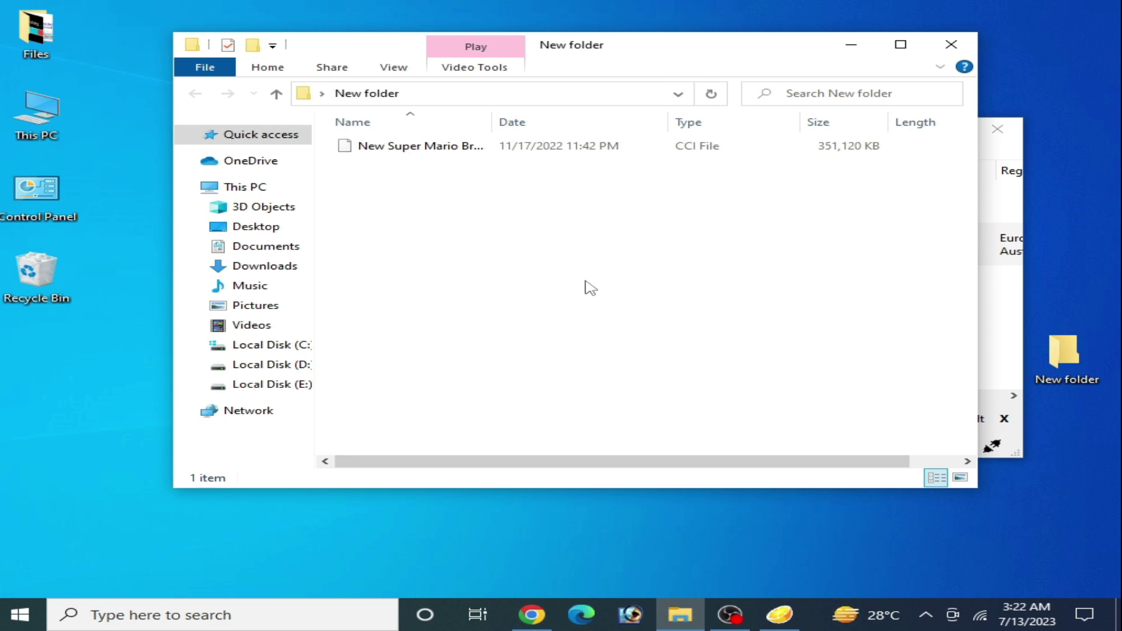
{"action": "left_click_drag", "start_coordinate": [656, 51], "coordinate": [677, 215]}
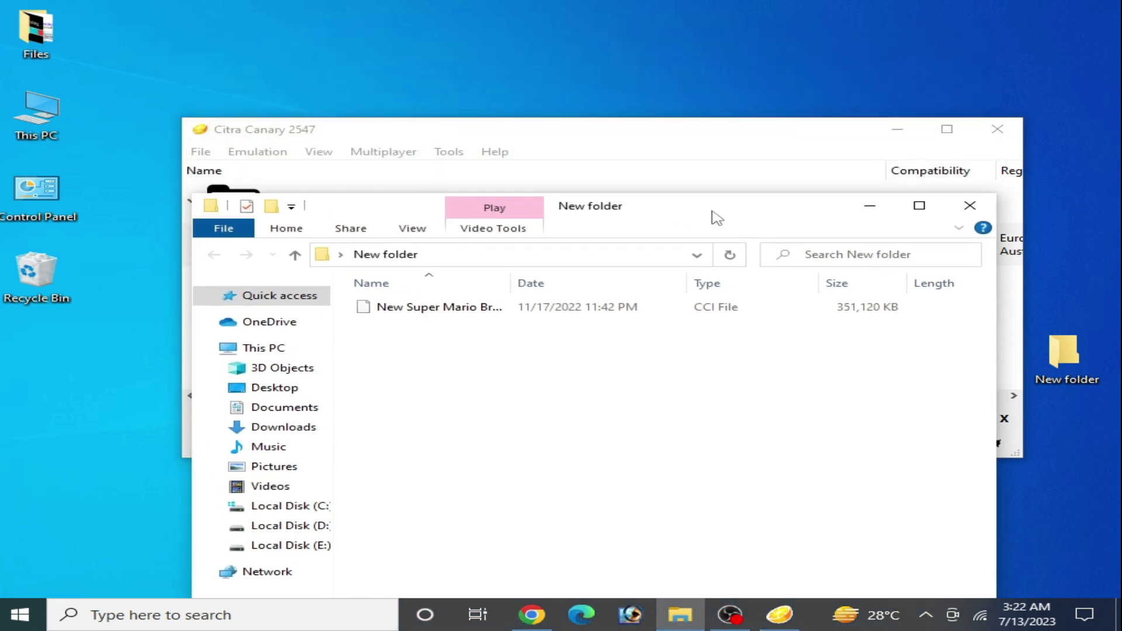
{"action": "left_click", "coordinate": [969, 205]}
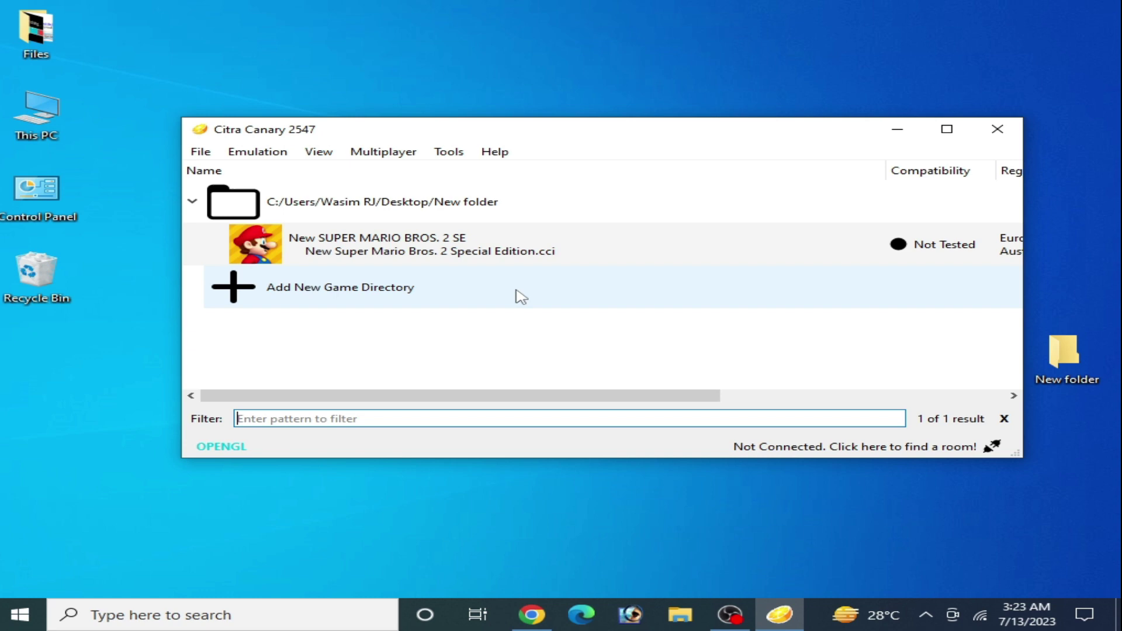
Examine the available Graphics API choices in the advanced graphics configuration.
{"action": "left_click", "coordinate": [256, 153]}
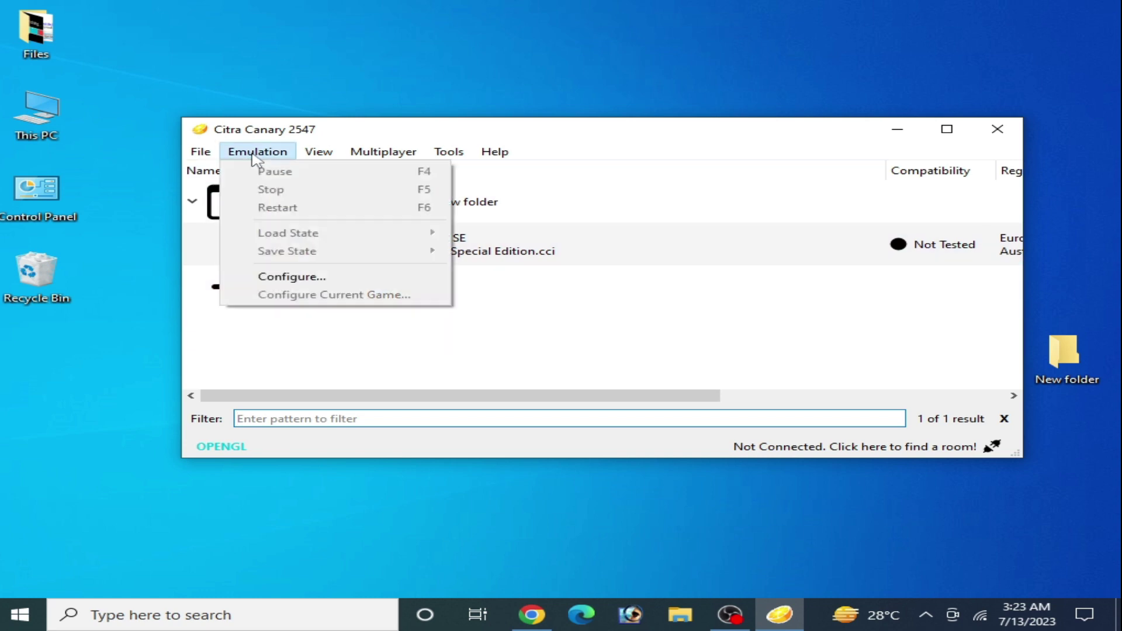
{"action": "left_click", "coordinate": [295, 277]}
{"action": "left_click", "coordinate": [227, 76]}
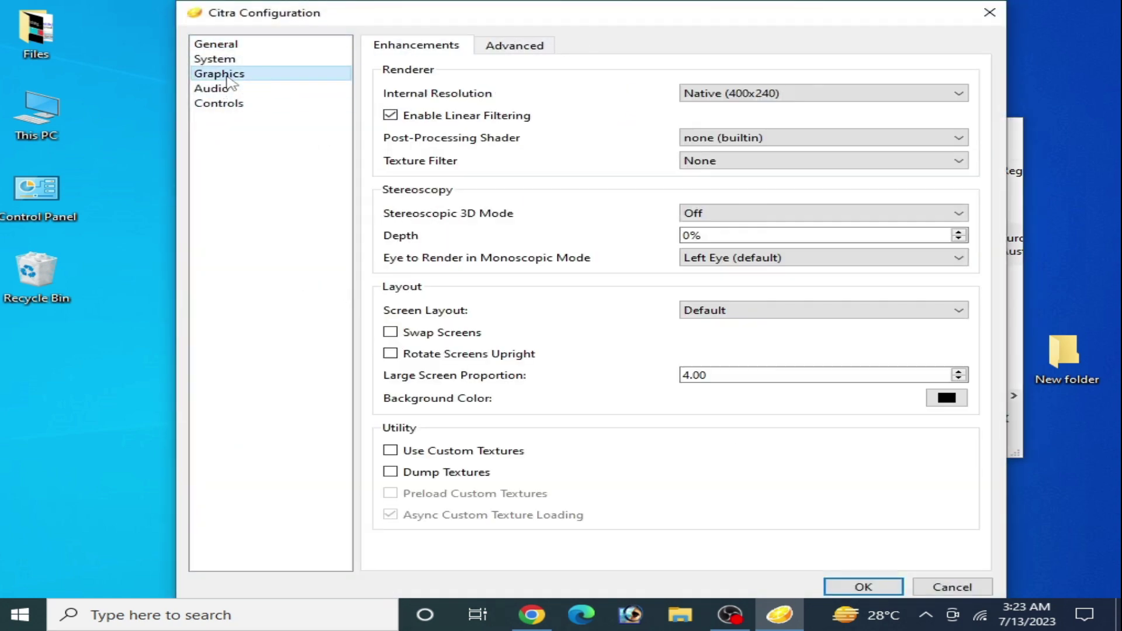
{"action": "left_click", "coordinate": [516, 56]}
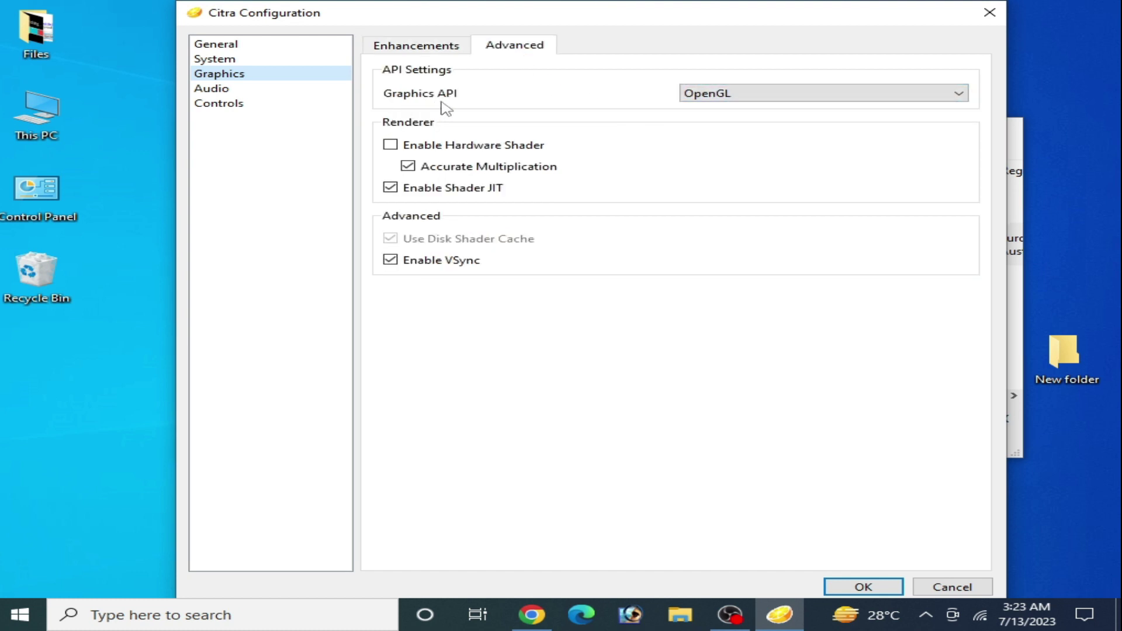
{"action": "left_click", "coordinate": [717, 98]}
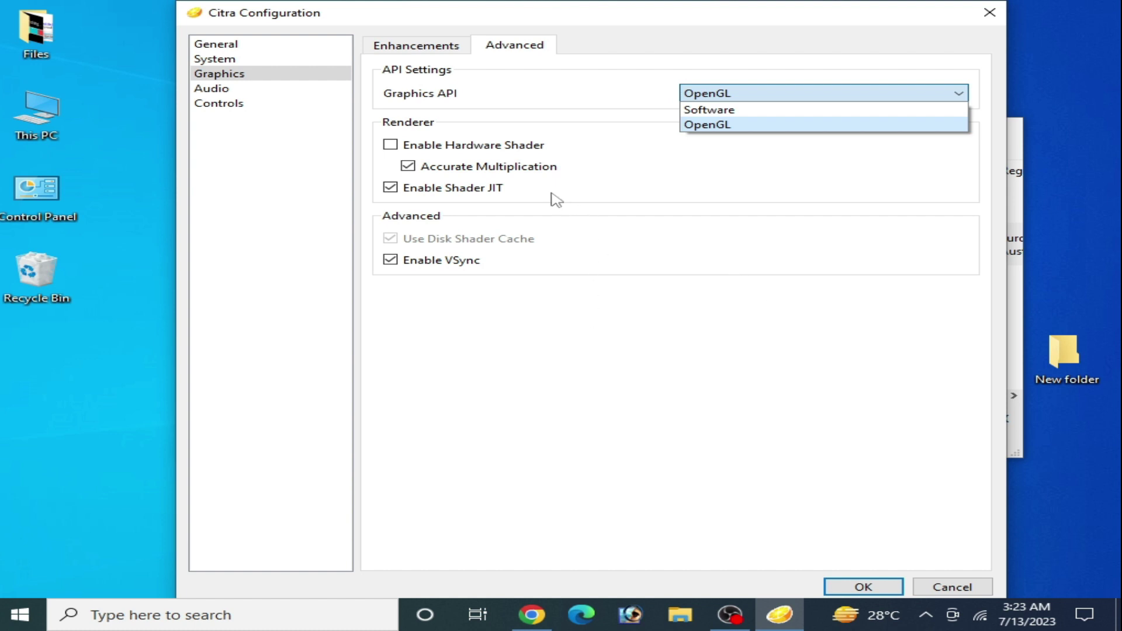
Enable Hardware Shader temporarily, disable it again, and save the graphics settings with OpenGL kept as the API.
{"action": "left_click", "coordinate": [404, 147]}
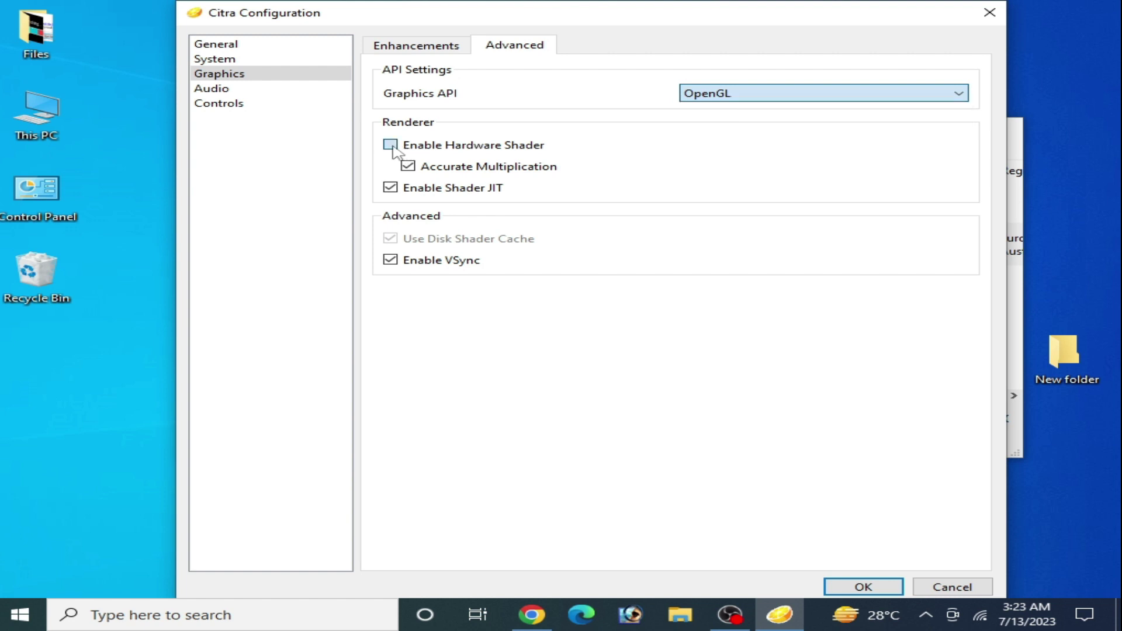
{"action": "mouse_move", "coordinate": [504, 188]}
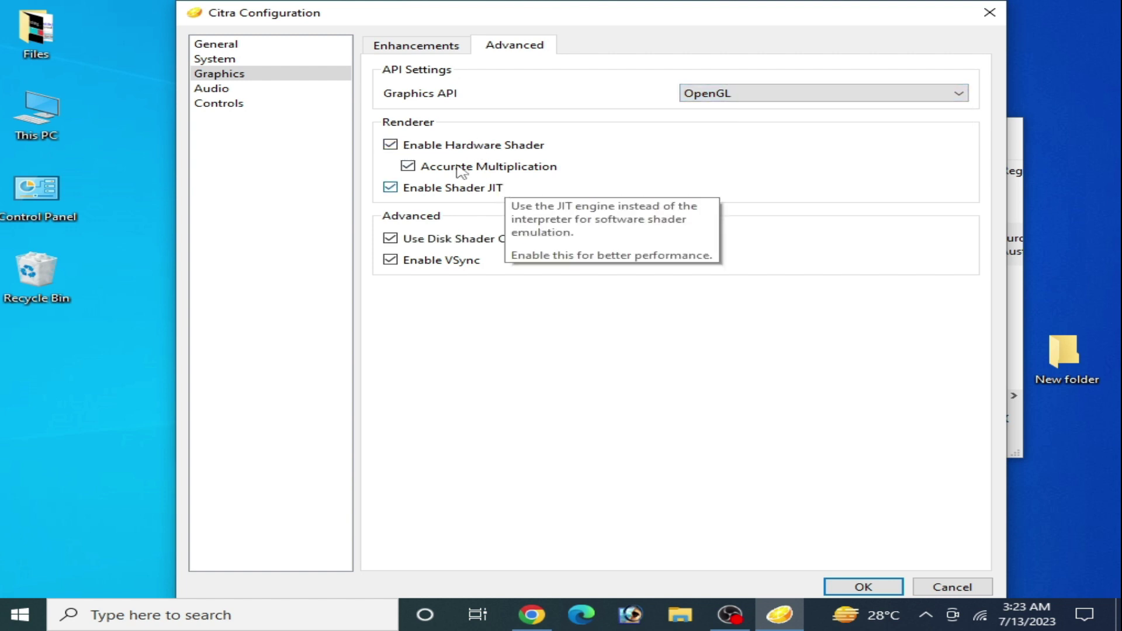
{"action": "left_click", "coordinate": [391, 146]}
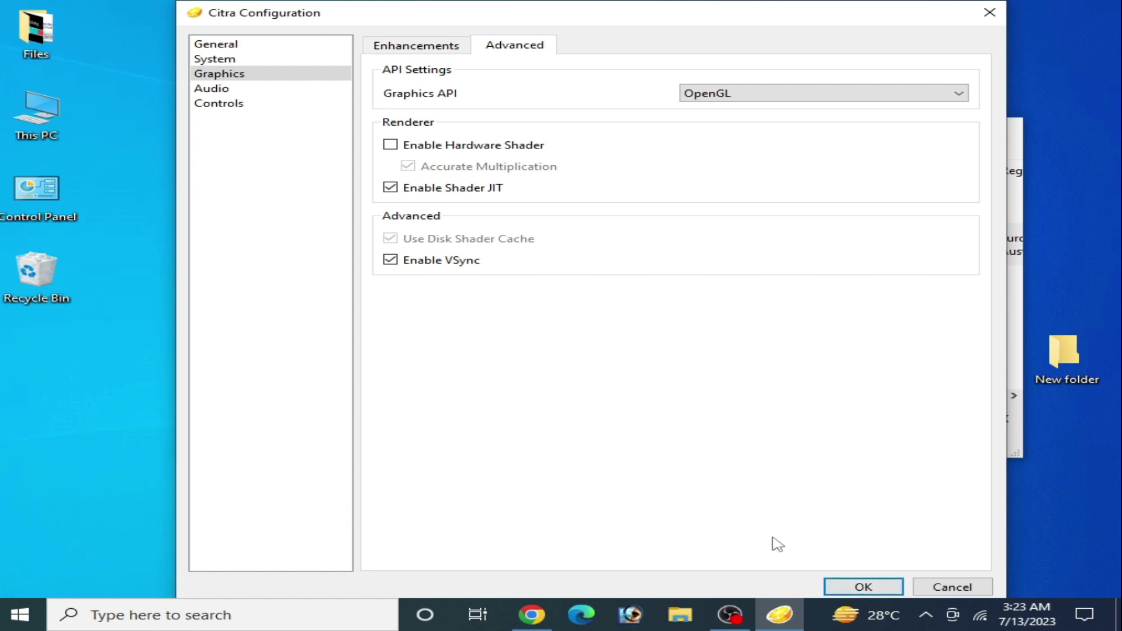
{"action": "left_click", "coordinate": [845, 587]}
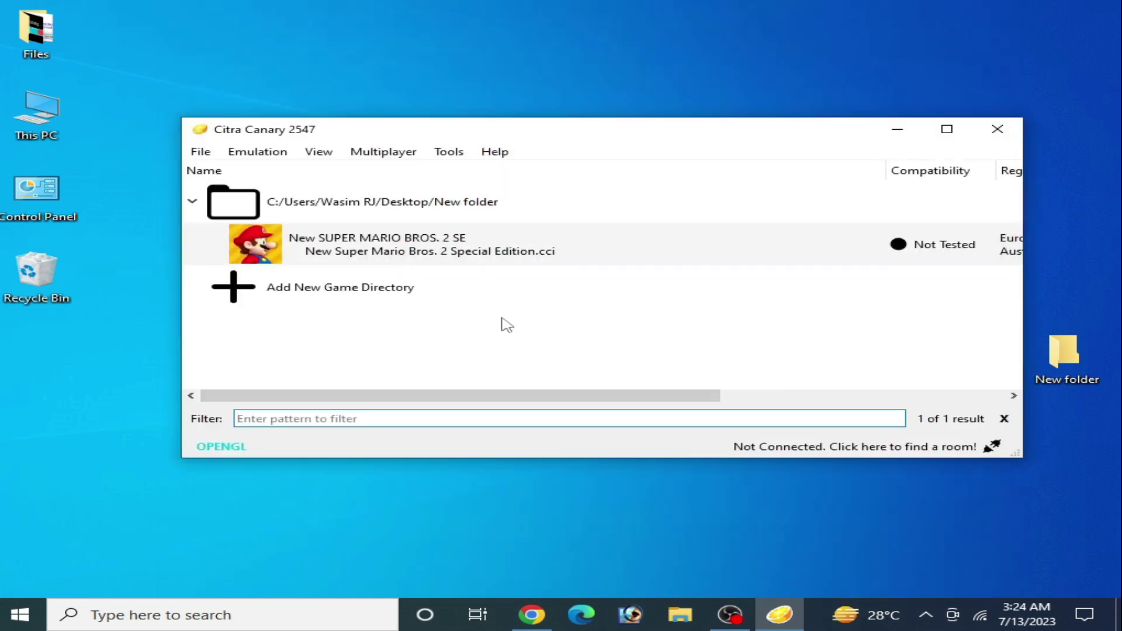
Open the Citra user data folder from the emulator and close the emulator, leaving the folder open.
{"action": "left_click", "coordinate": [200, 152]}
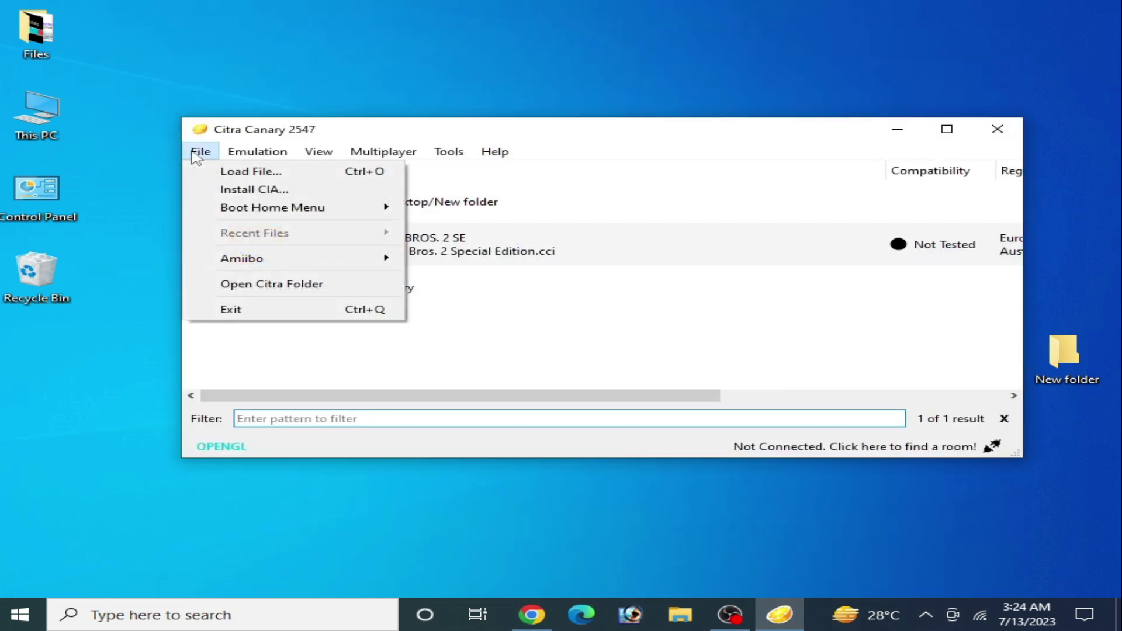
{"action": "left_click", "coordinate": [288, 283]}
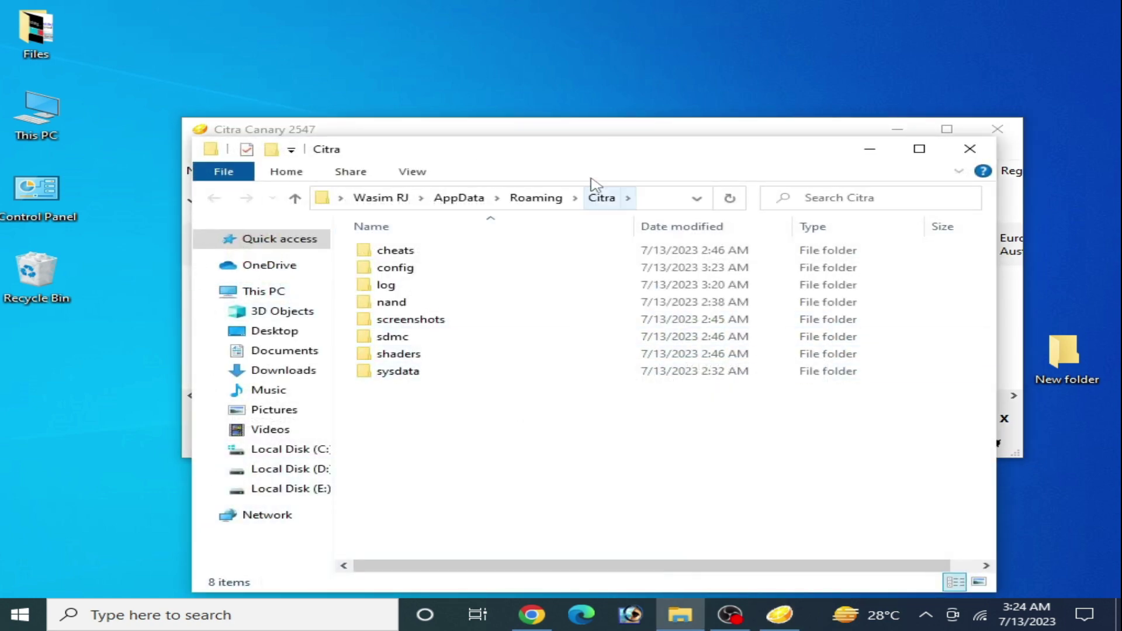
{"action": "left_click_drag", "start_coordinate": [591, 154], "coordinate": [630, 221]}
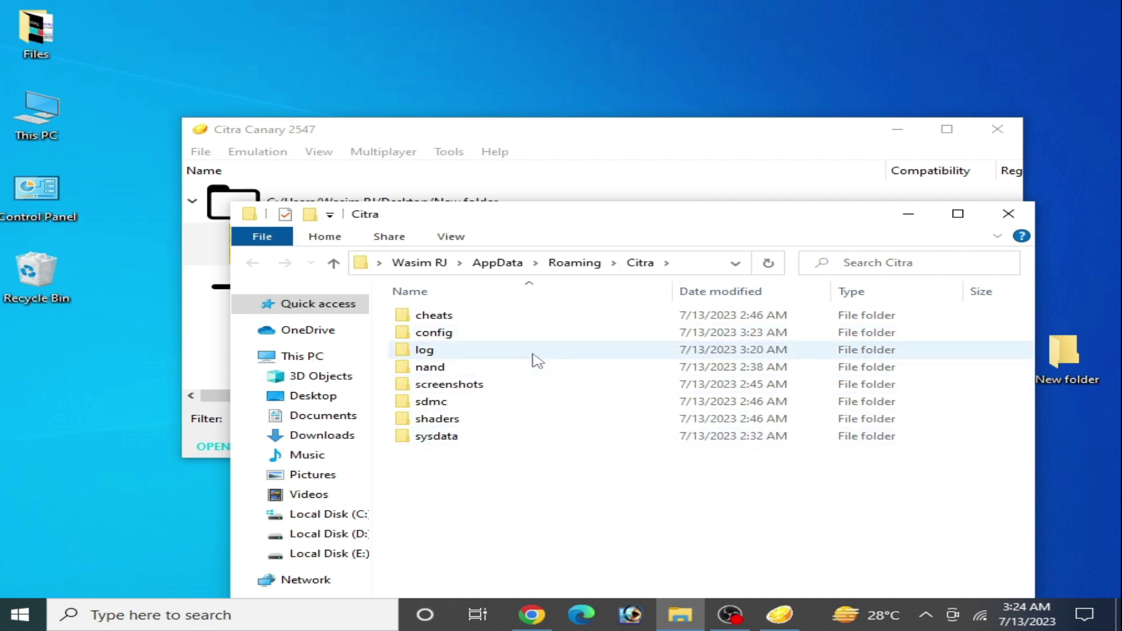
{"action": "left_click", "coordinate": [996, 129]}
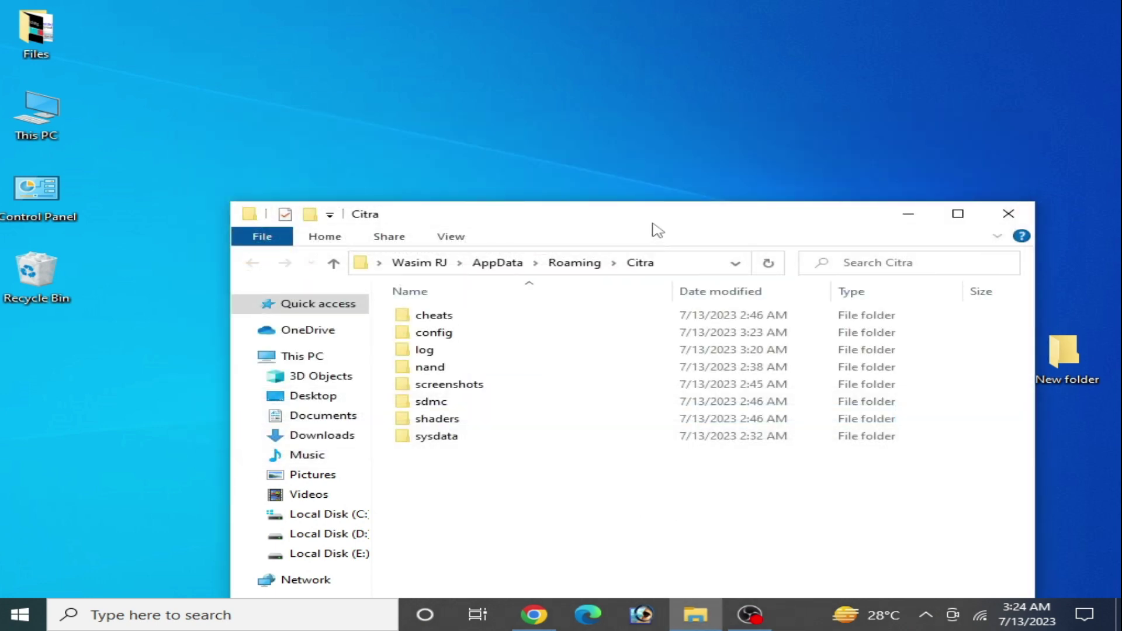
Create a new folder on the desktop, keeping its default name.
{"action": "left_click_drag", "start_coordinate": [650, 222], "coordinate": [649, 127]}
{"action": "right_click", "coordinate": [628, 33]}
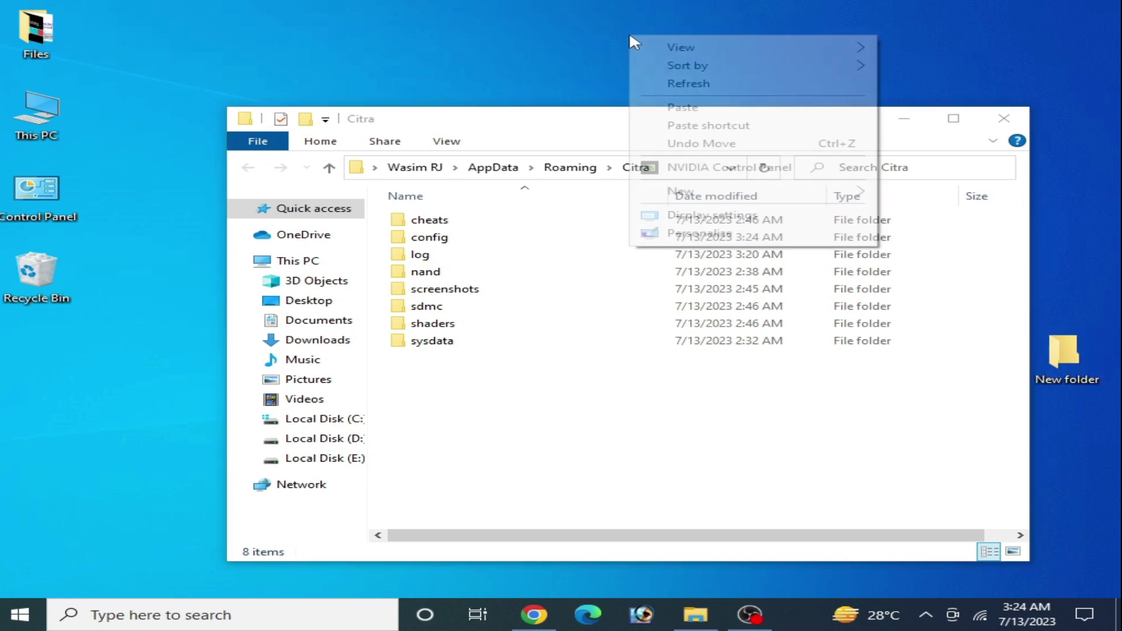
{"action": "mouse_move", "coordinate": [695, 193]}
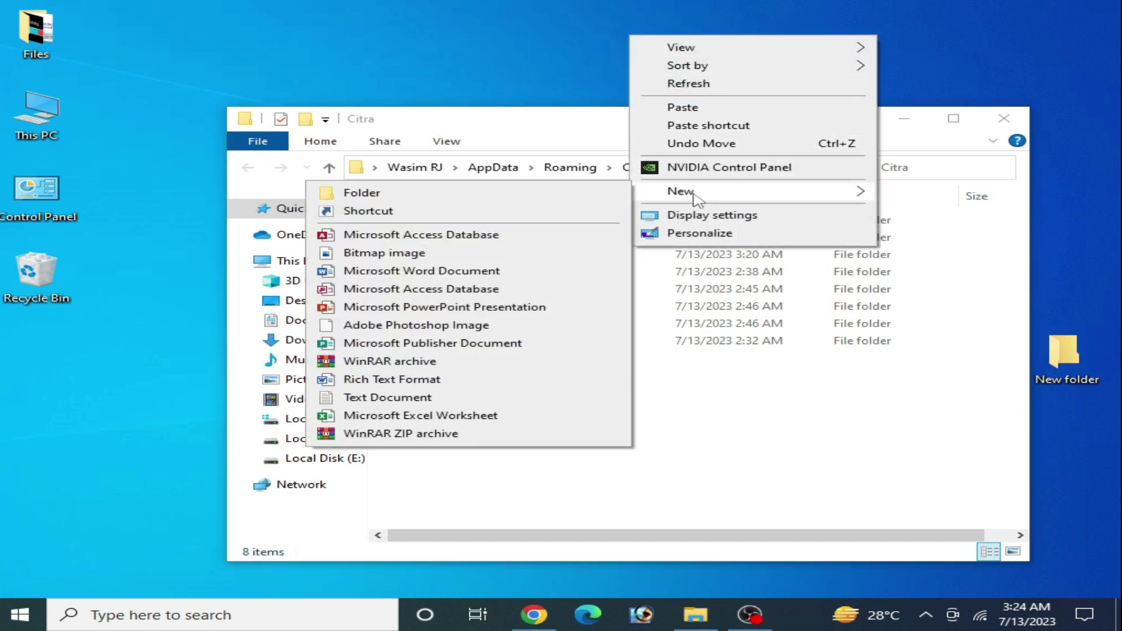
{"action": "left_click", "coordinate": [528, 193]}
{"action": "key", "text": "Return"}
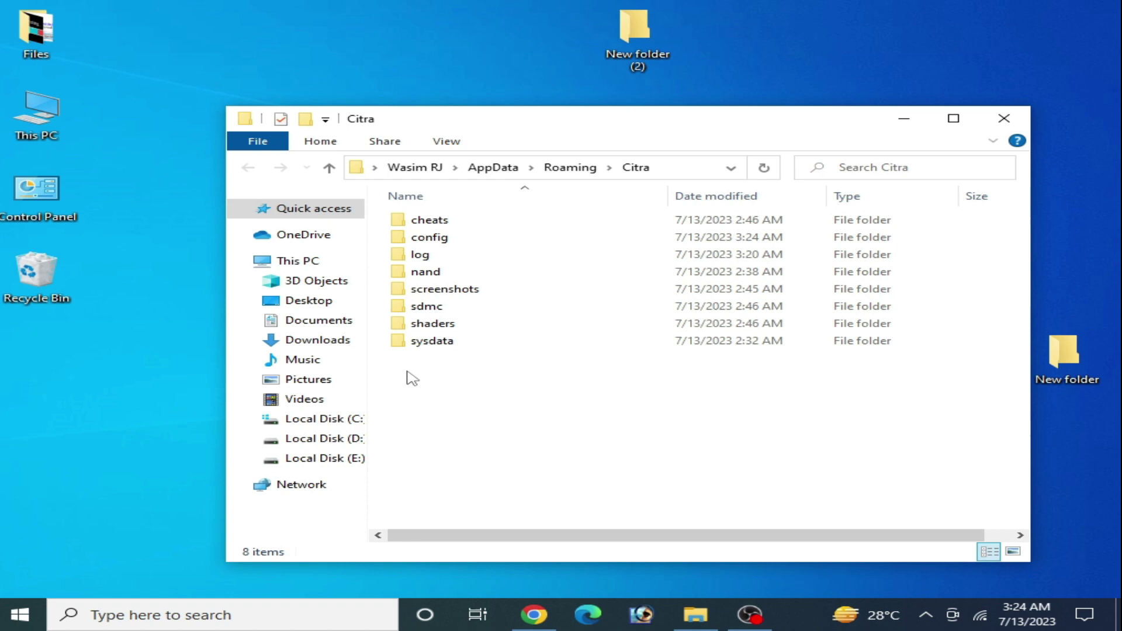
Move all subfolders from the Citra data folder into the desktop folder "New folder (2)" and close both folder windows.
{"action": "left_click_drag", "start_coordinate": [409, 376], "coordinate": [458, 220]}
{"action": "right_click", "coordinate": [459, 222]}
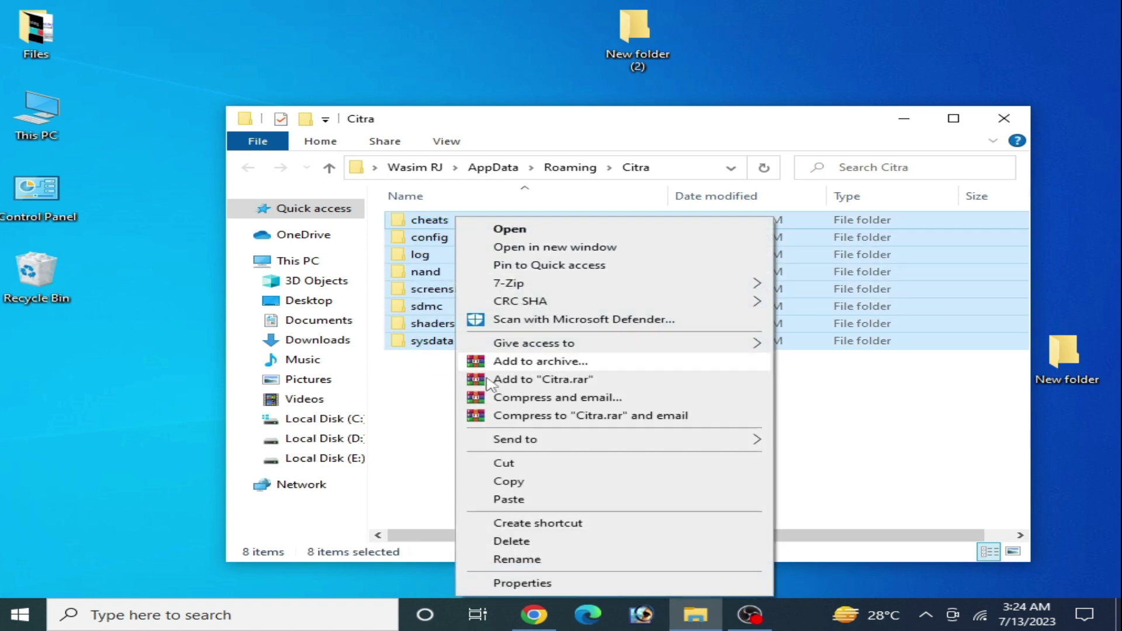
{"action": "left_click", "coordinate": [502, 462]}
{"action": "double_click", "coordinate": [662, 47]}
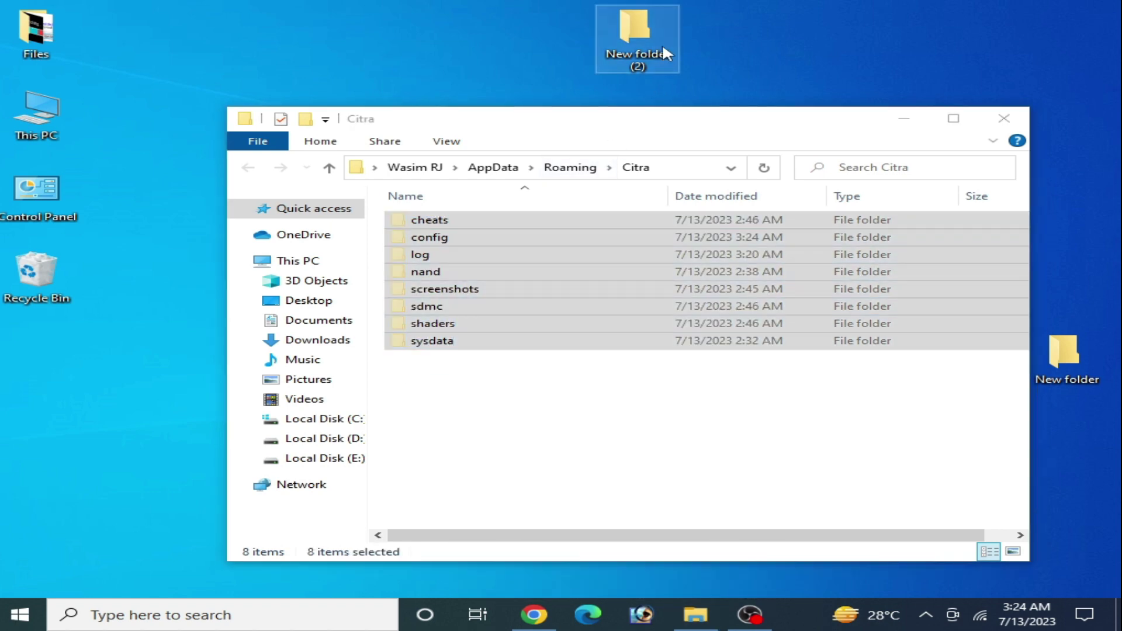
{"action": "right_click", "coordinate": [544, 318]}
{"action": "left_click", "coordinate": [593, 433]}
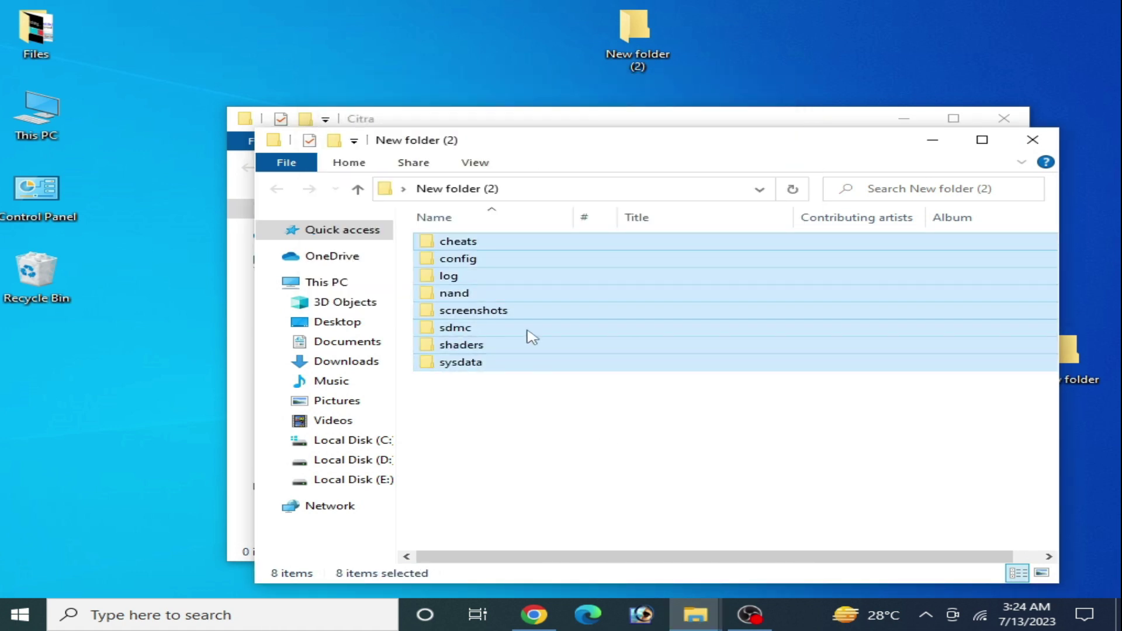
{"action": "left_click_drag", "start_coordinate": [677, 146], "coordinate": [610, 199]}
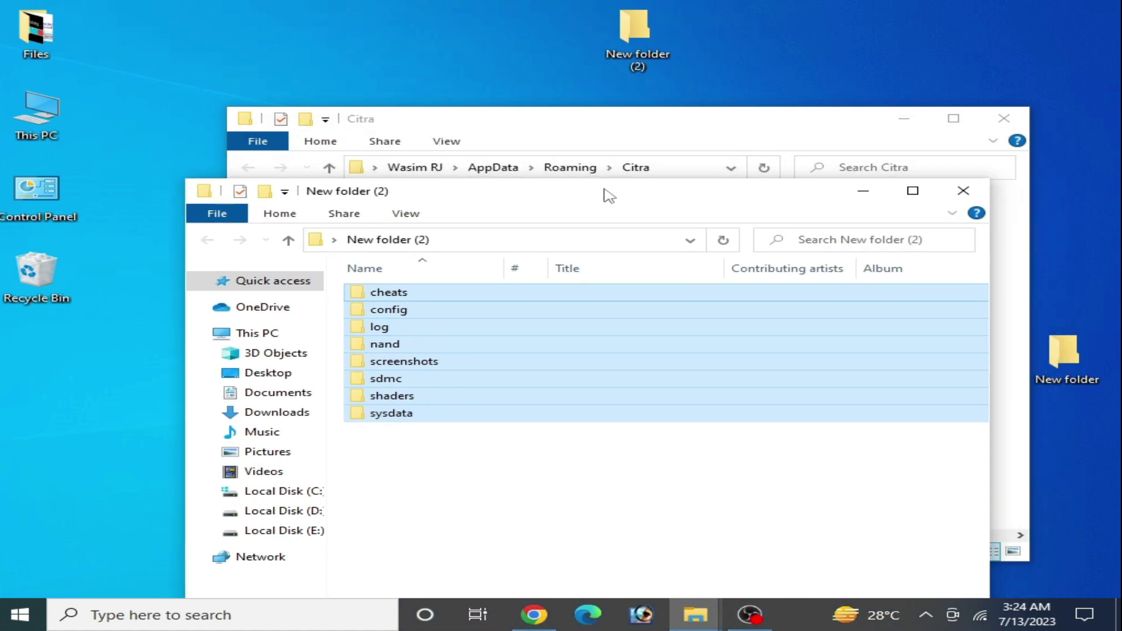
{"action": "left_click", "coordinate": [963, 187]}
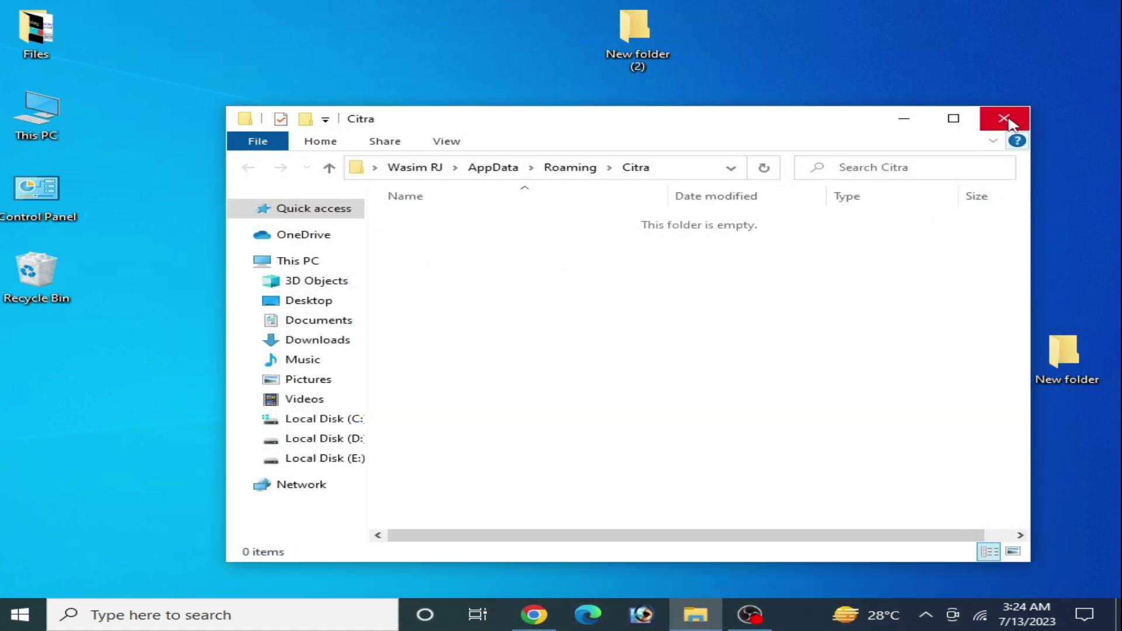
{"action": "left_click", "coordinate": [1003, 118]}
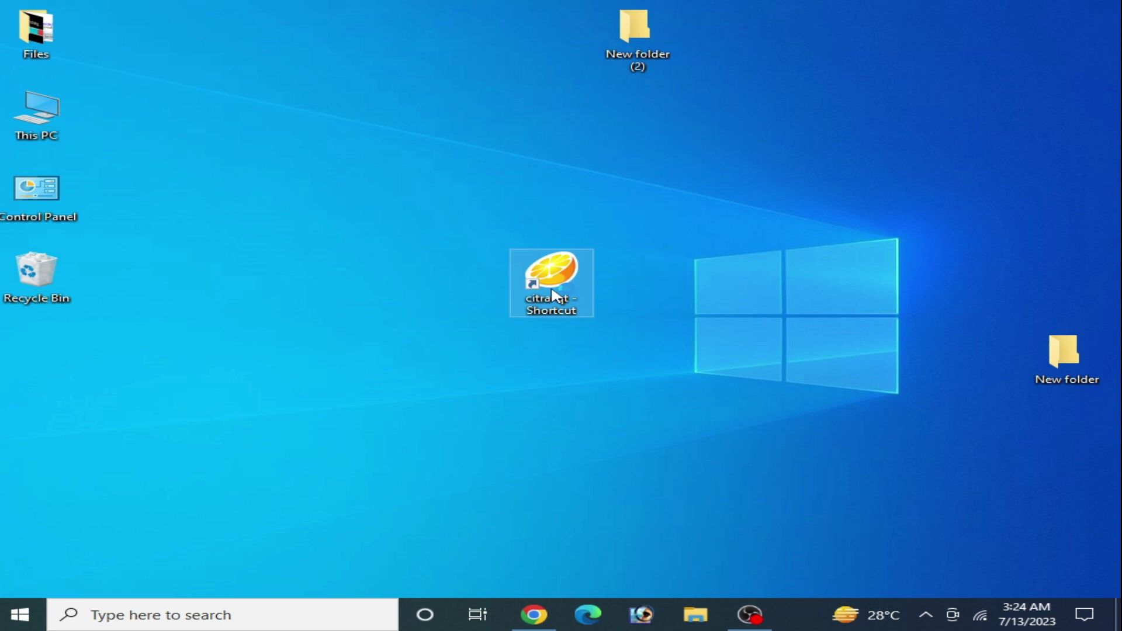
Relaunch Citra from its desktop shortcut and agree to share anonymous usage data.
{"action": "double_click", "coordinate": [565, 270]}
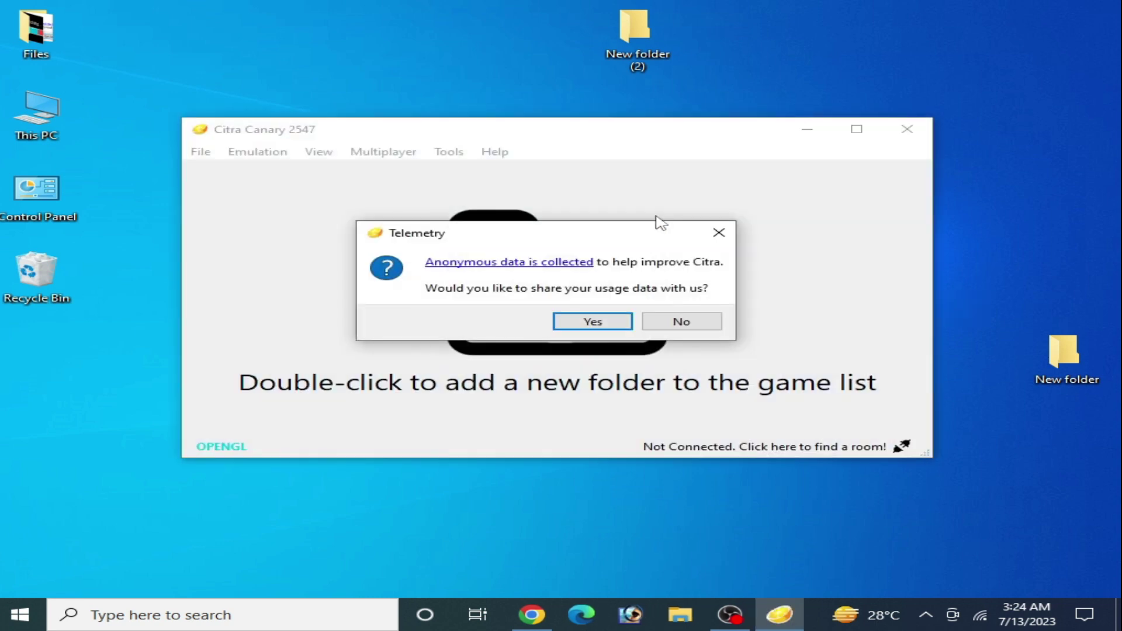
{"action": "left_click", "coordinate": [621, 320]}
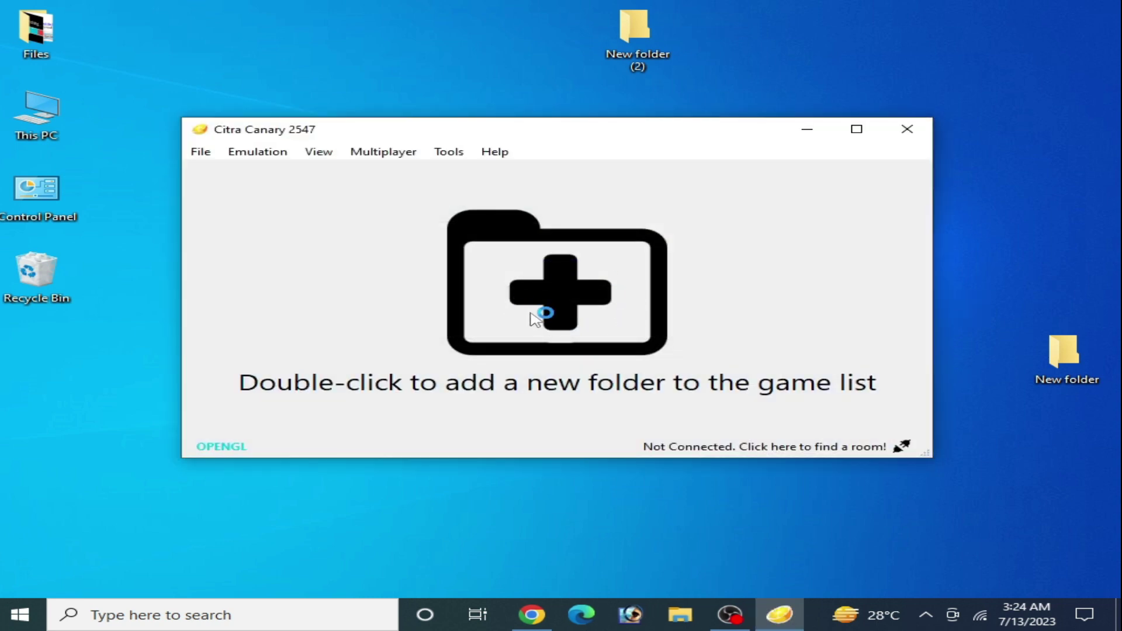